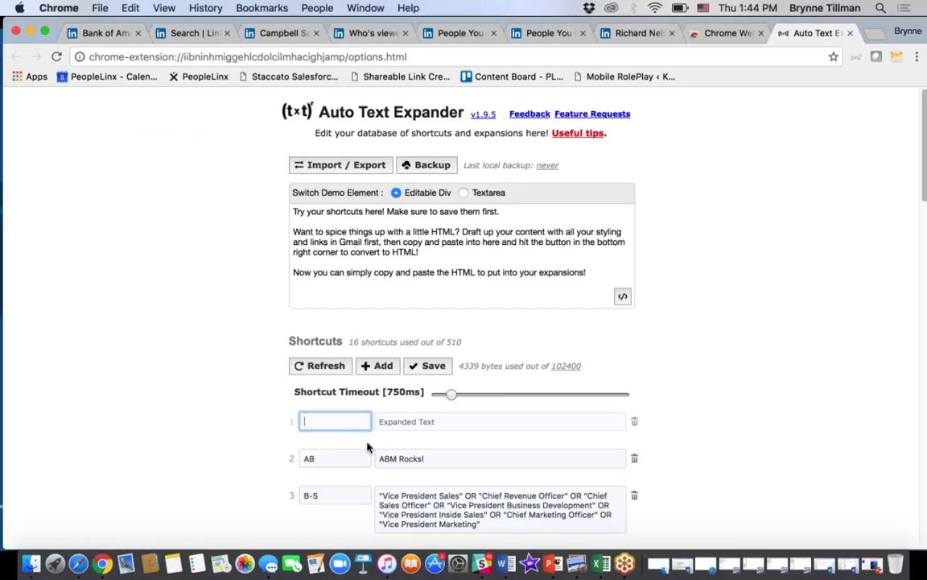
Step: Create a shortcut NB that expands to "Nimble Rocks!" and save the shortcut list
text(NB)
key(Tab)
text(N)
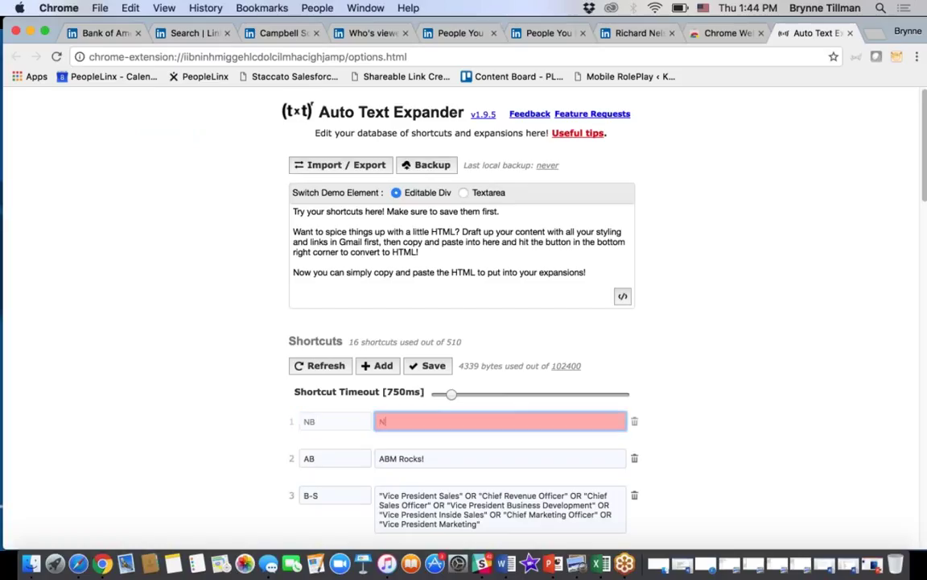
text(imble Rocks!)
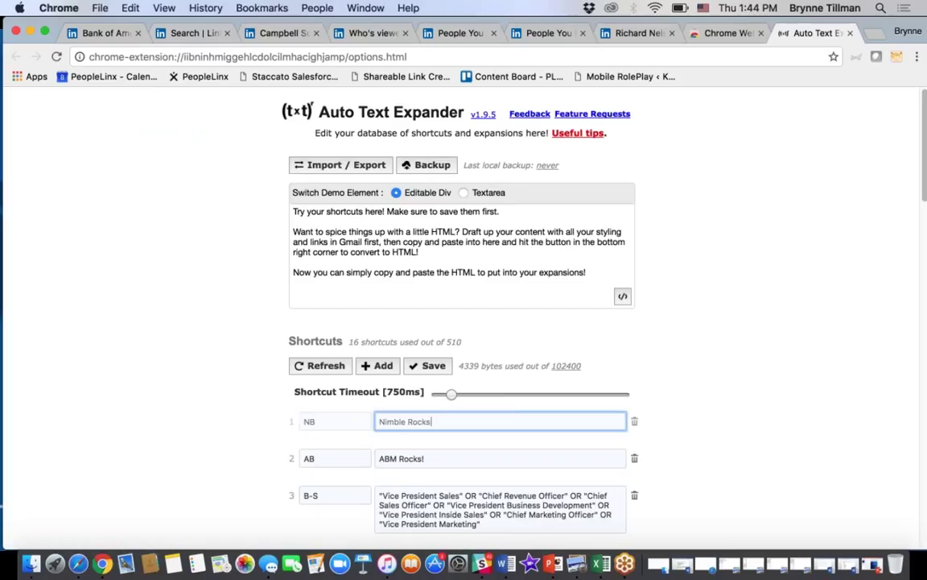
click(427, 367)
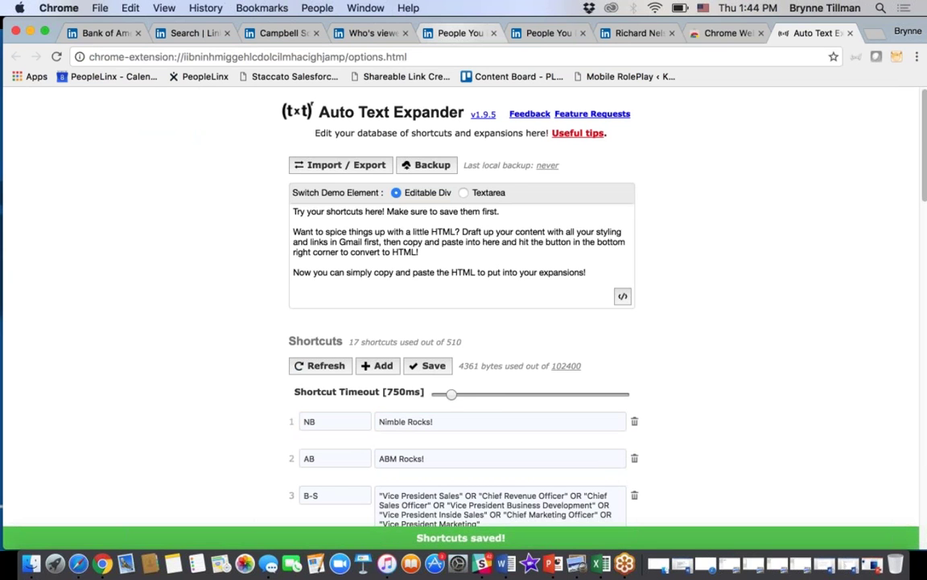
Step: Switch to LinkedIn, open the suggested contact's profile and start a message containing the NB shortcut's text, "Nimble Rocks!"
key(super+5)
click(284, 166)
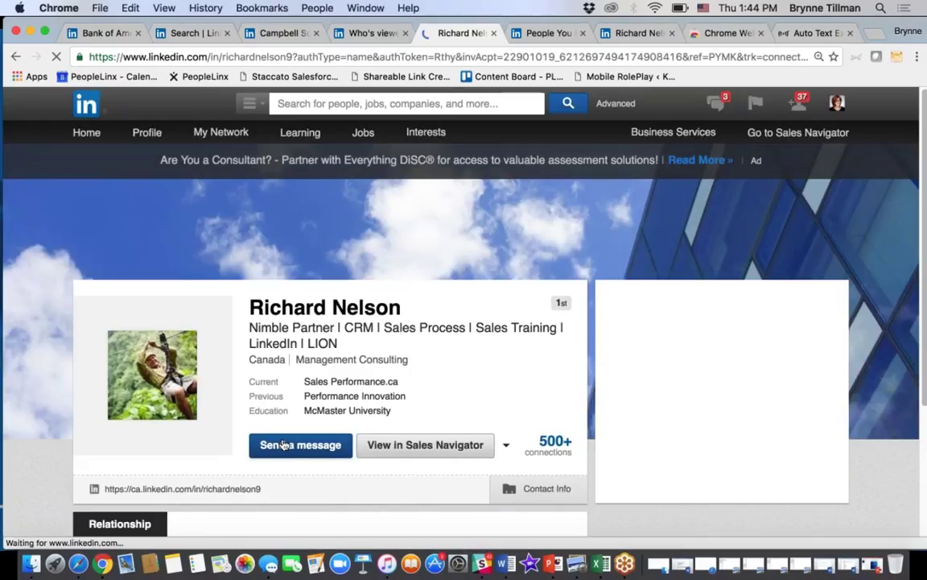
click(286, 443)
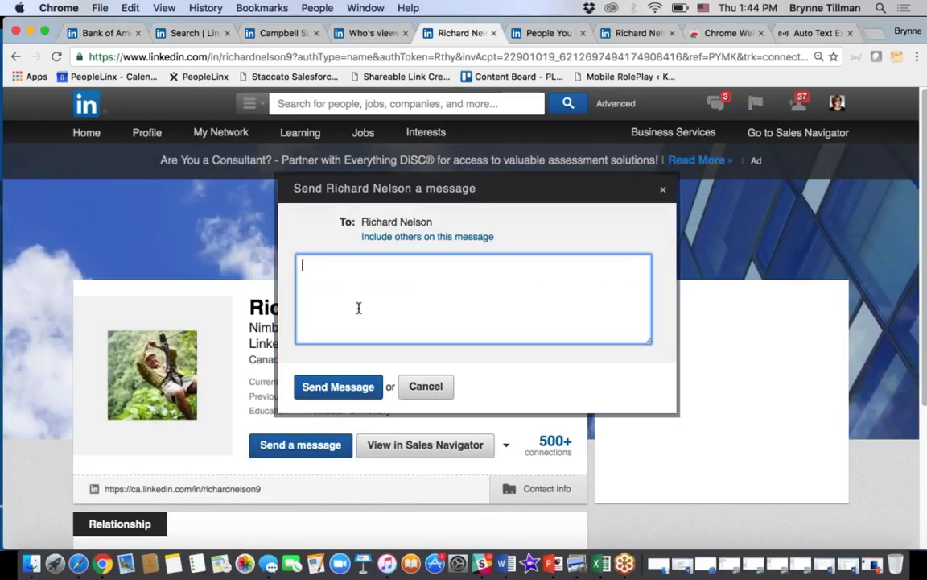
text(Nimble Rocks!)
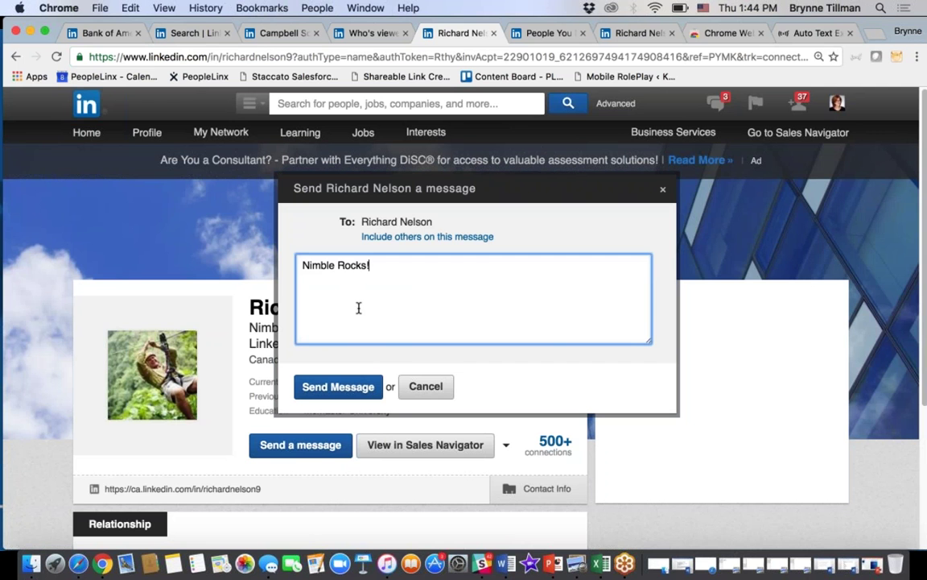
Step: Return to the Auto Text Expander shortcuts and select the expanded text of the B-S shortcut
click(813, 33)
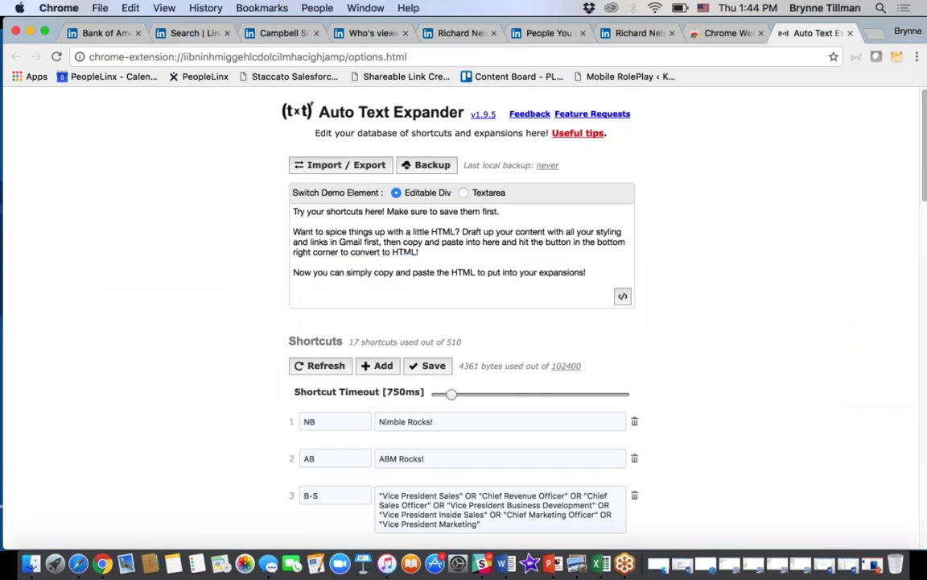
scroll(541, 377, down, 3)
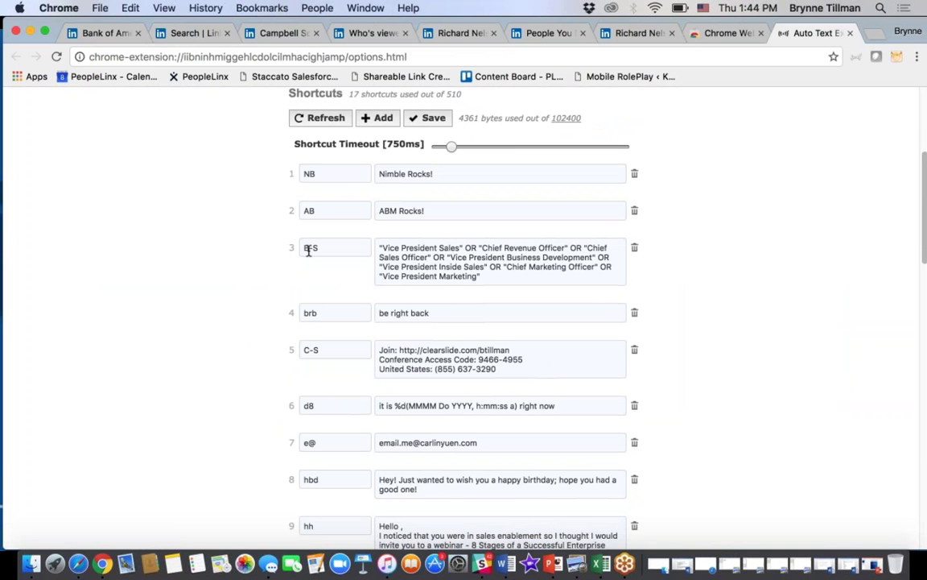
triple_click(517, 271)
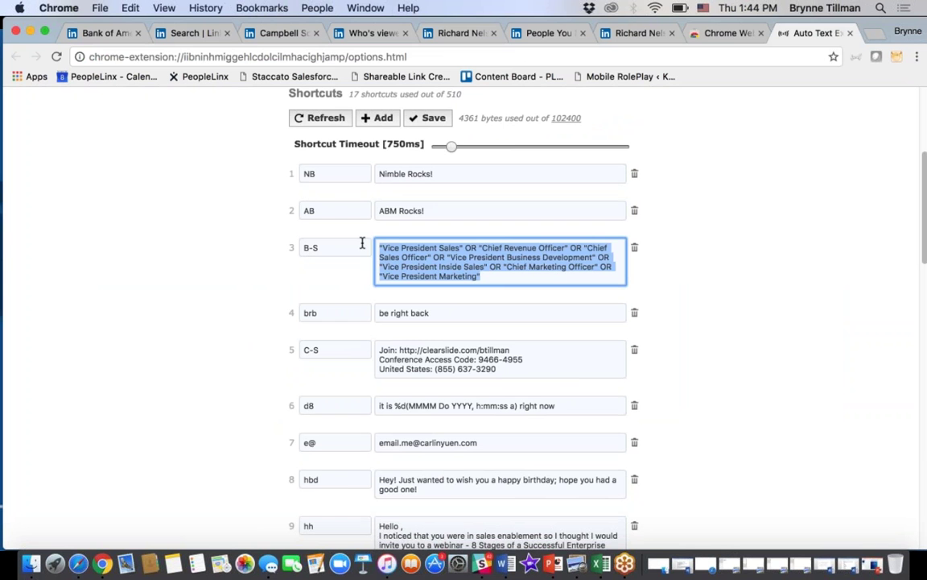
Step: Try to run a LinkedIn search from the People You May Know page using the B-S shortcut
click(521, 40)
click(481, 102)
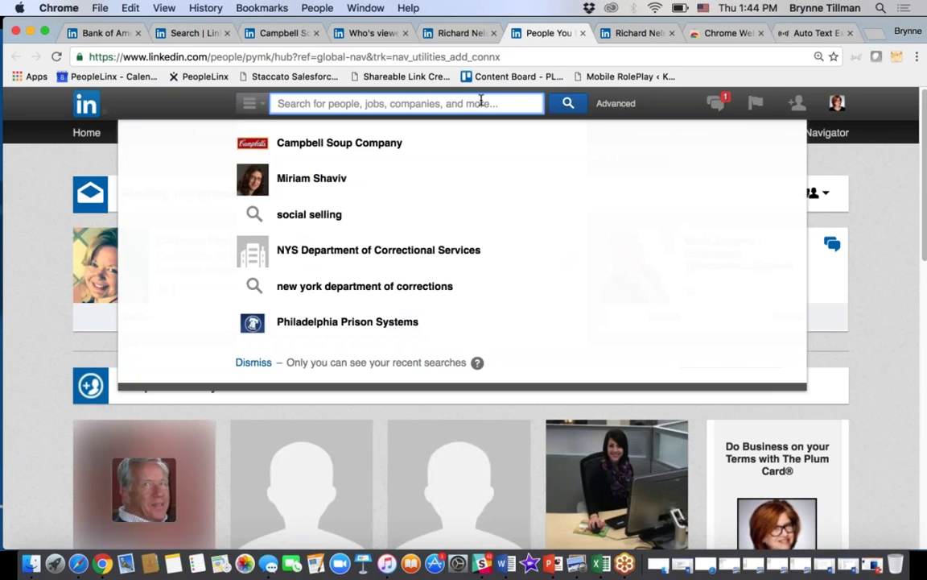
text(B-)
text(S)
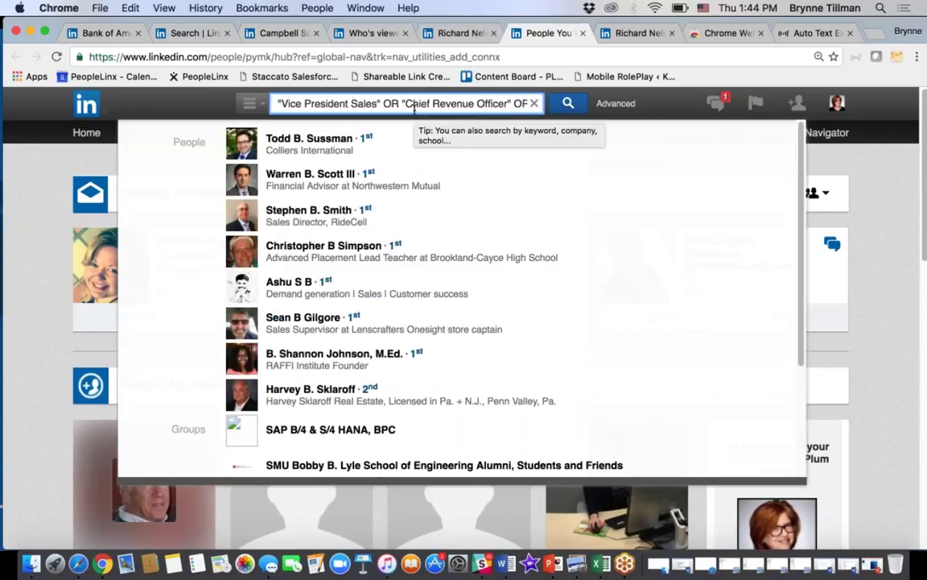
click(568, 103)
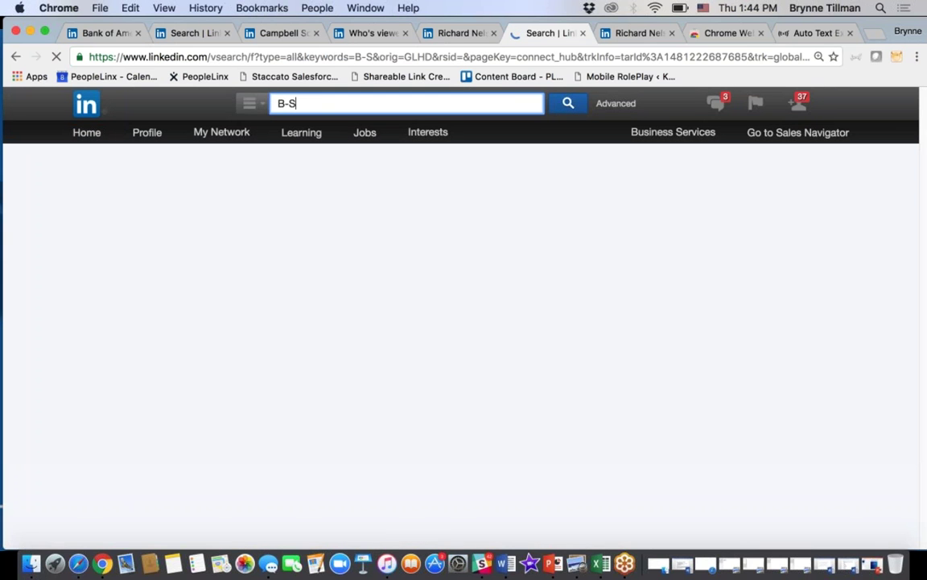
Step: Replace the LinkedIn search keywords with the full B-S title string, "Vice President Sales" through "Vice President Marketing", and run the search
key(super+a)
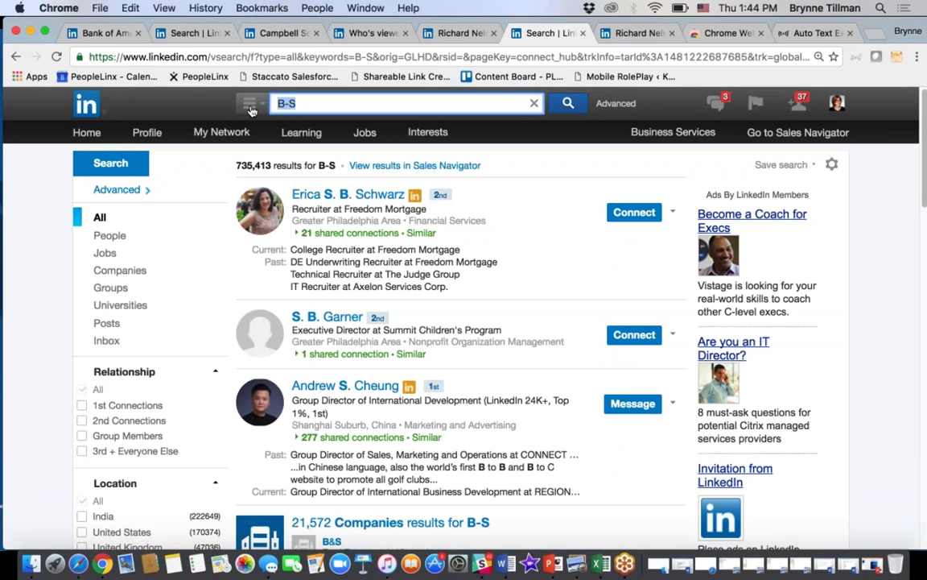
text(B)
key(super+v)
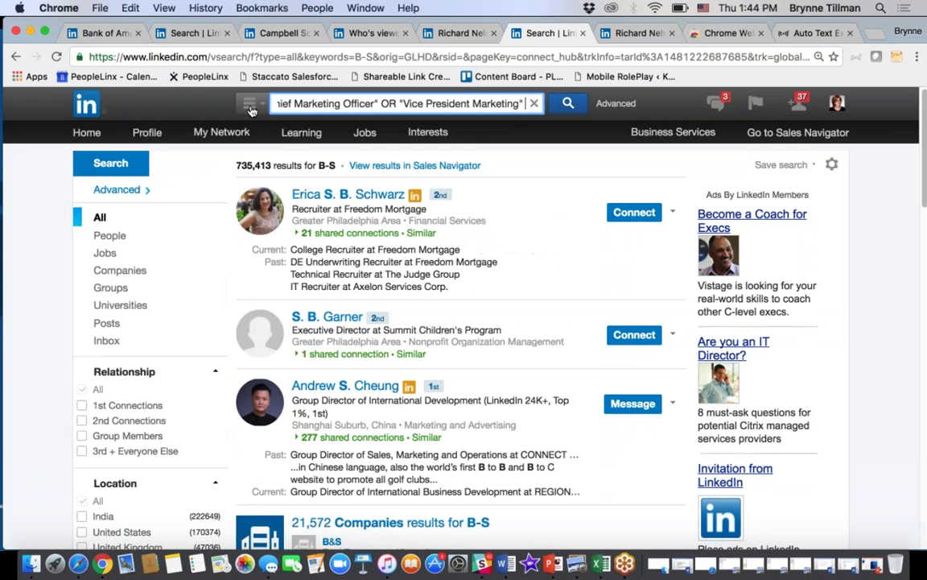
click(563, 103)
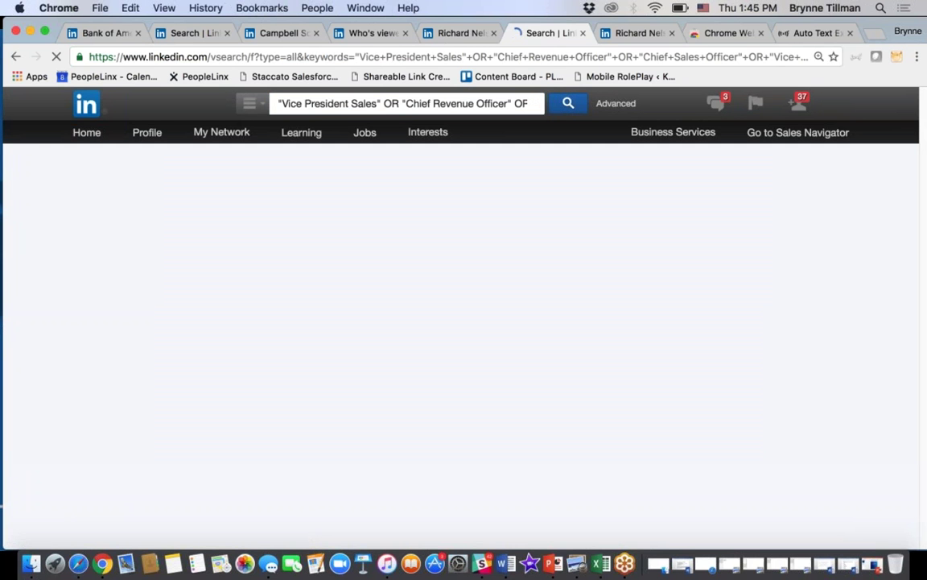
Step: Go back to the Auto Text Expander shortcuts and delete the AB and NB entries
click(789, 34)
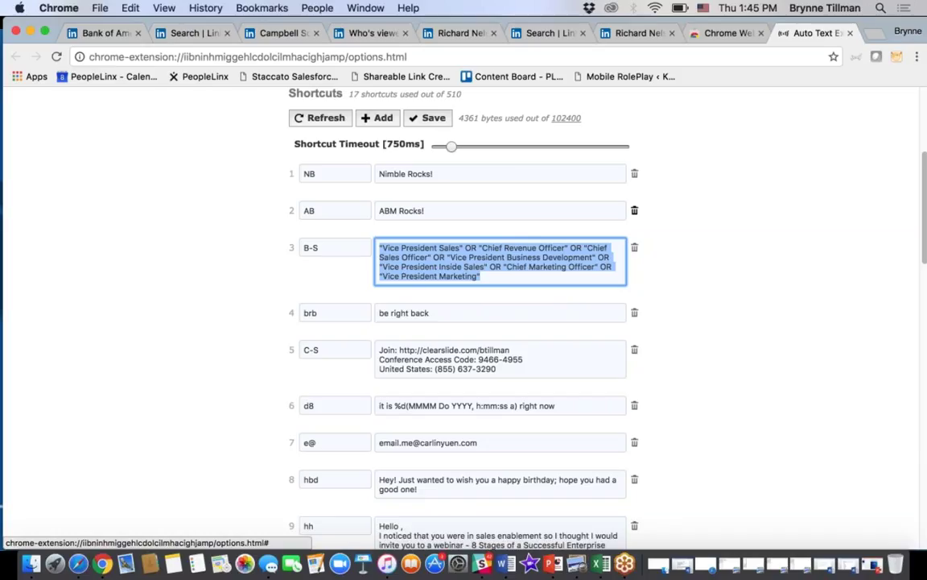
click(634, 210)
scroll(612, 373, down, 2)
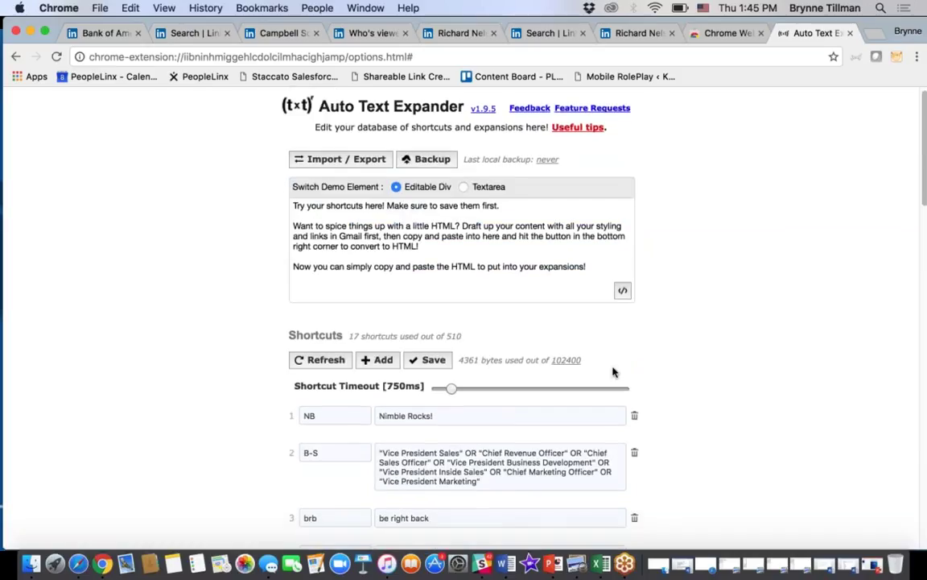
click(635, 395)
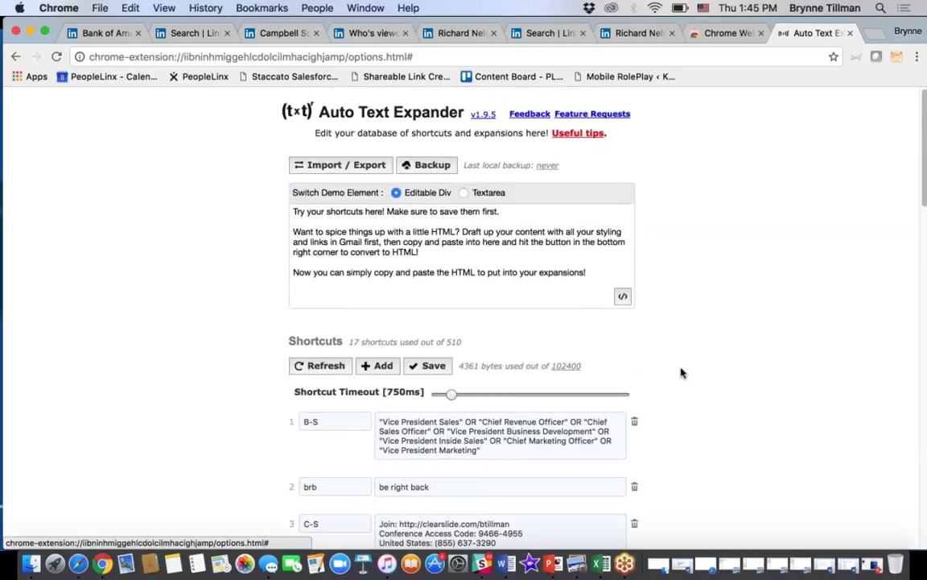
Step: Review the remaining shortcuts and select the whole thank-you message stored under the LIC shortcut
scroll(681, 372, down, 5)
scroll(681, 373, down, 3)
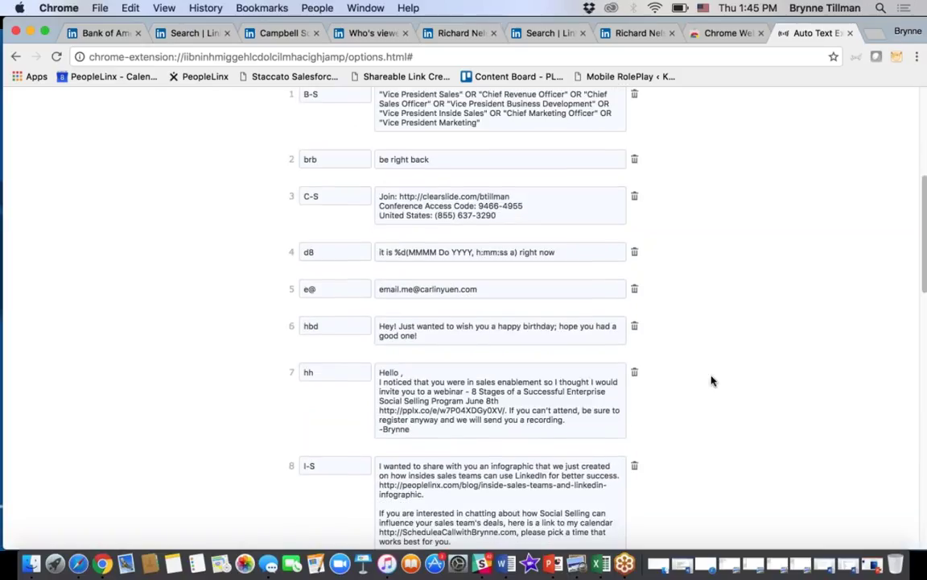
scroll(711, 380, down, 5)
scroll(405, 351, up, 2)
scroll(405, 350, down, 5)
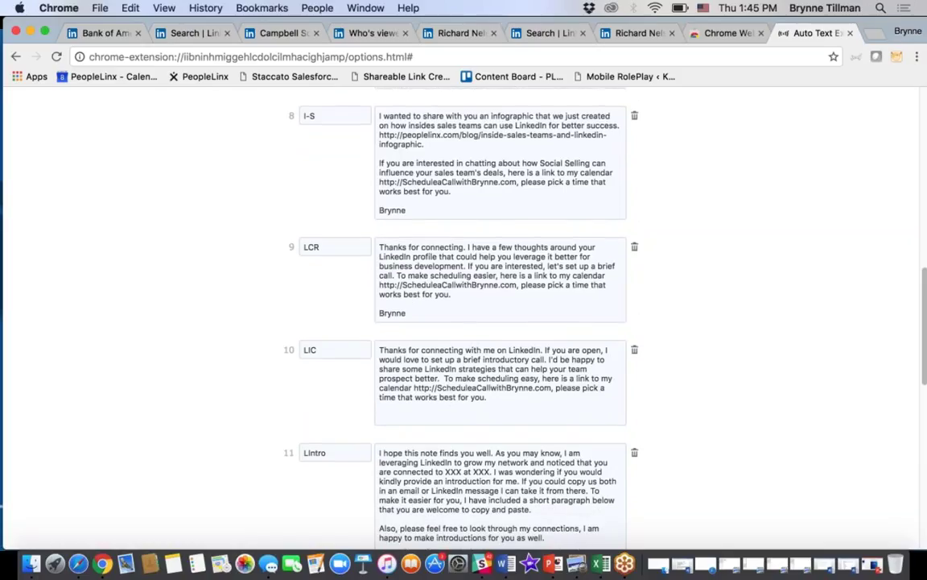
click(497, 404)
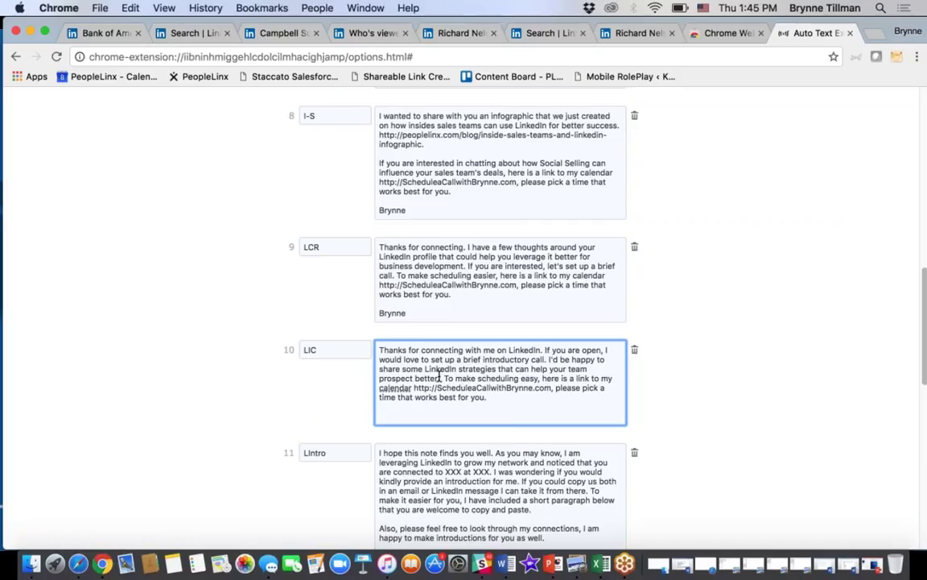
drag(492, 404, 373, 349)
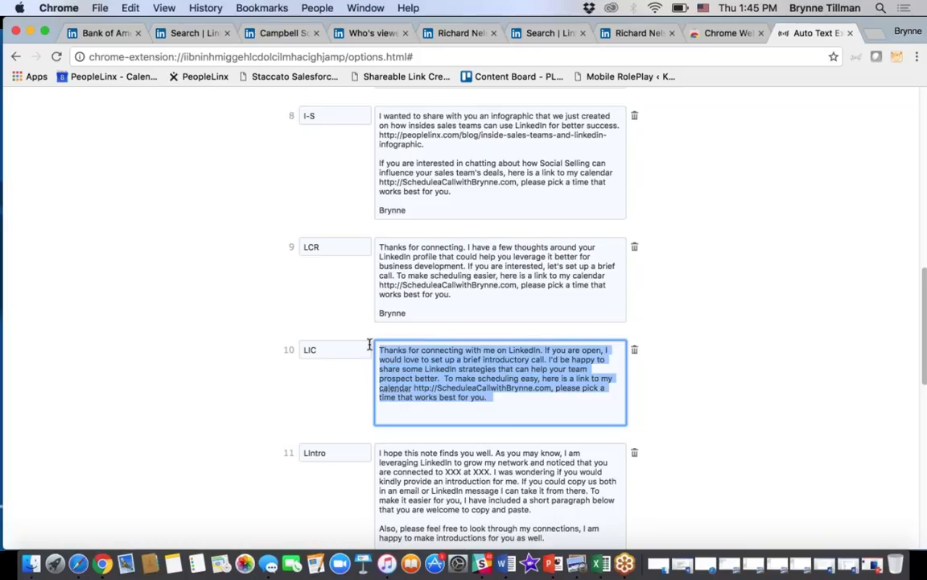
Step: Return to the open LinkedIn message and replace "Nimble Rocks!" with the LIC thank-you-for-connecting text
click(362, 33)
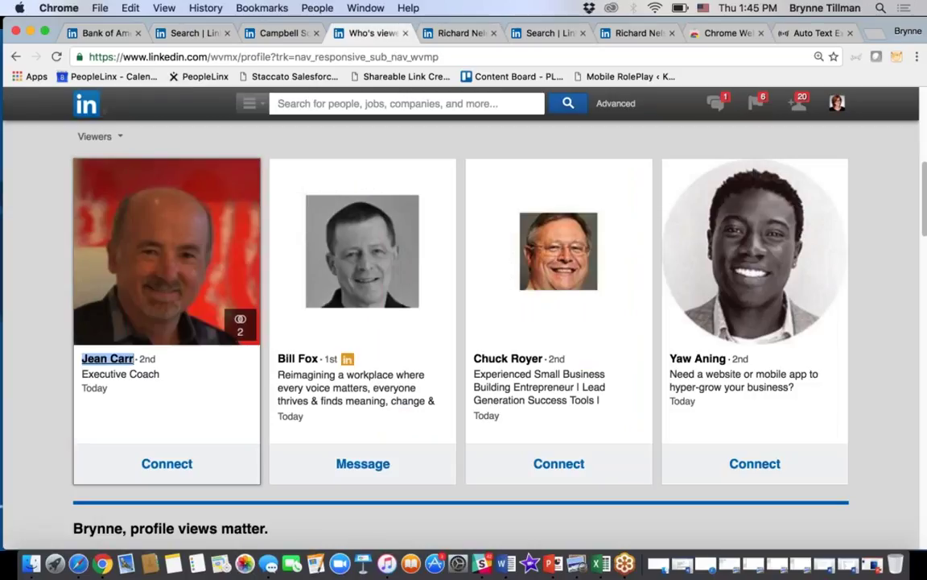
click(441, 103)
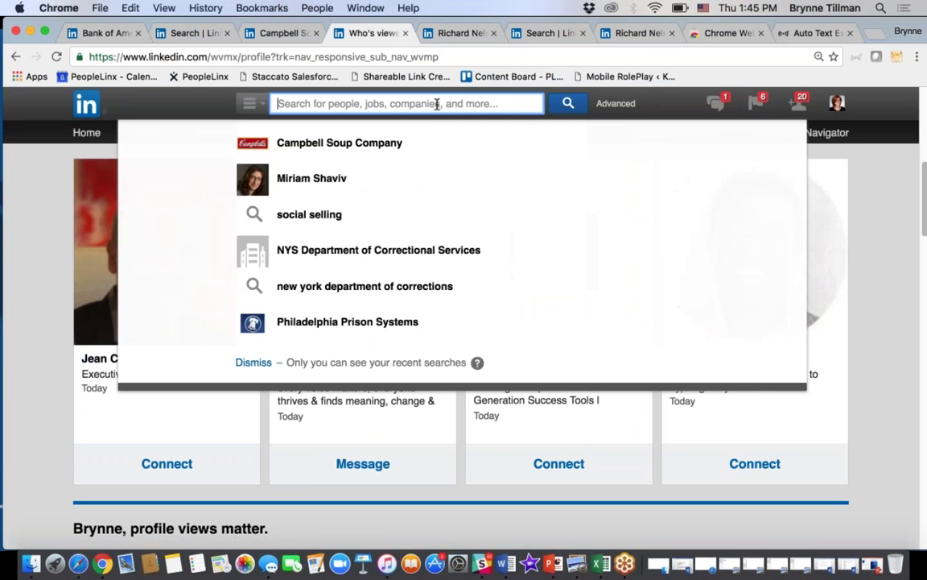
click(454, 33)
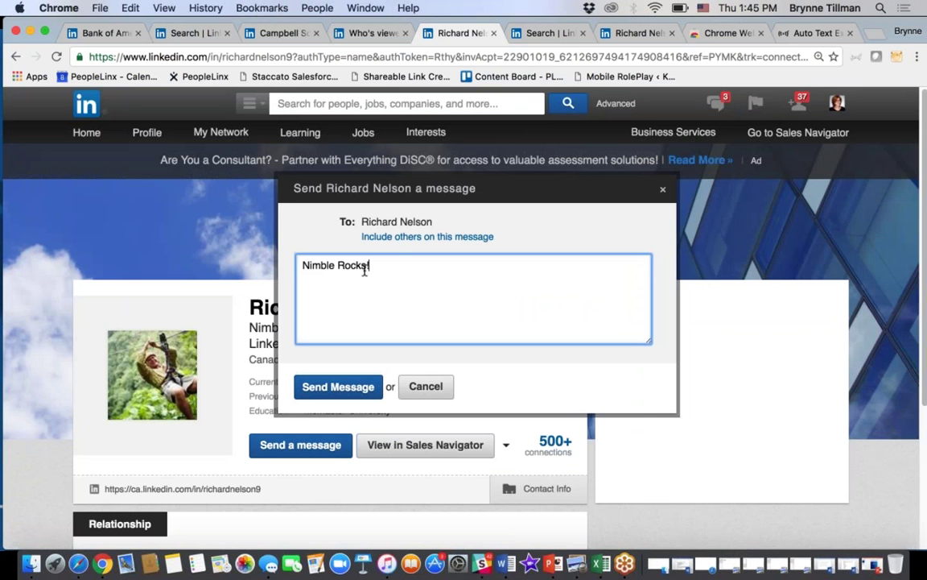
drag(362, 267, 300, 267)
text(LThanks for connecting with me on LinkedIn. If you are open, I would love to set up a brief introductory call. I'd be happy to share some LinkedIn strategies that can help your team prospect better.  To make scheduling easy, here is a link to my calendar http://ScheduleaCallwithBrynne.com, please pick a time that works best for you.)
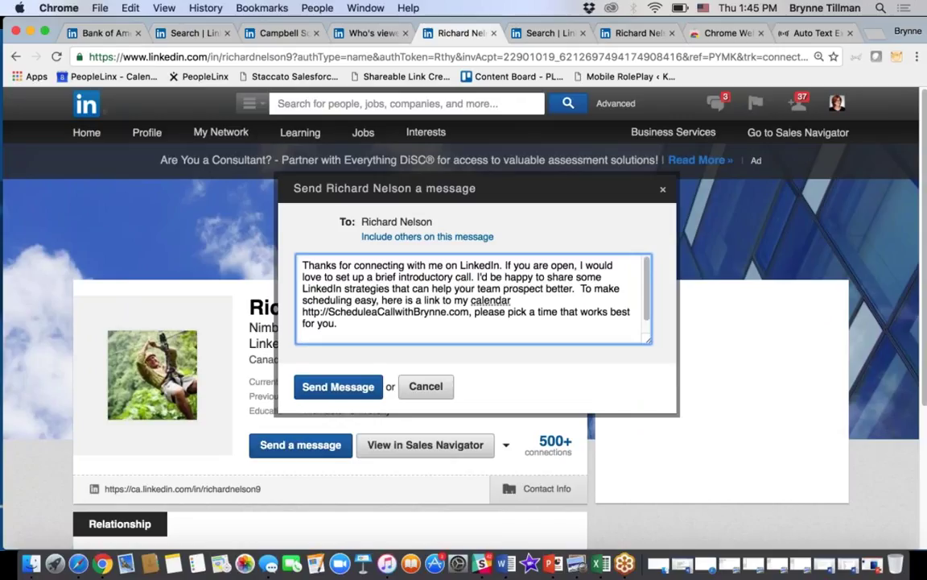
Step: Add a greeting with the recipient's first name and a comma above the message text, followed by a blank line
key(Return)
text(Richard)
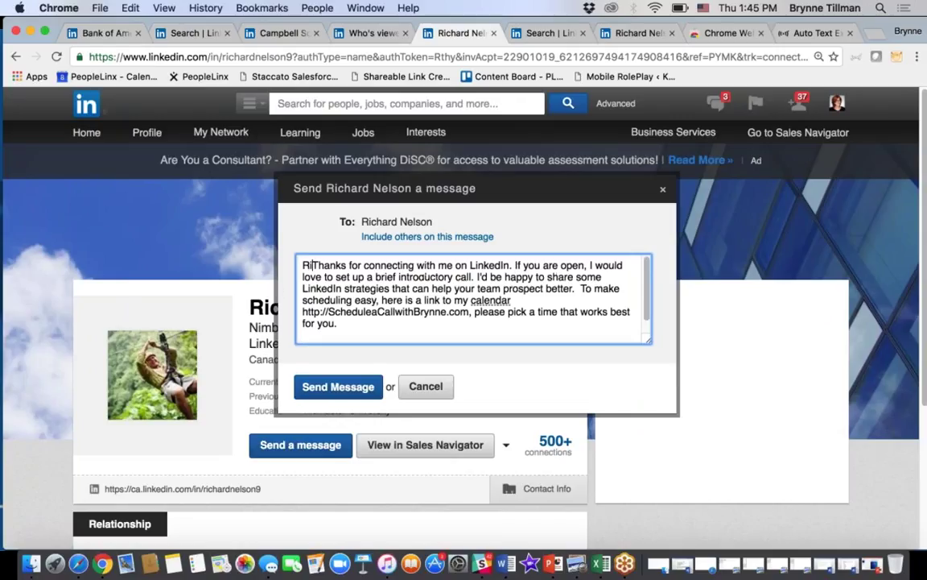
text(,)
key(Return)
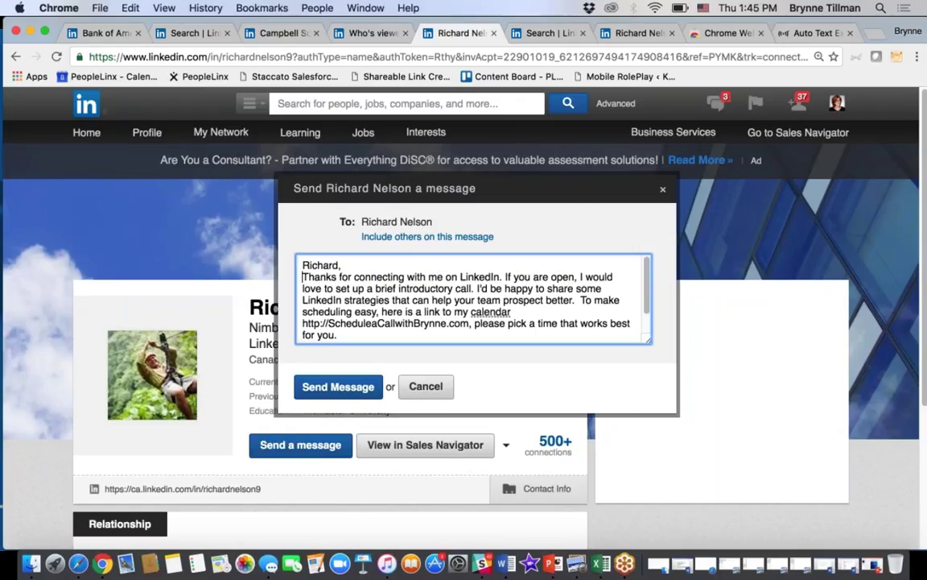
key(Return)
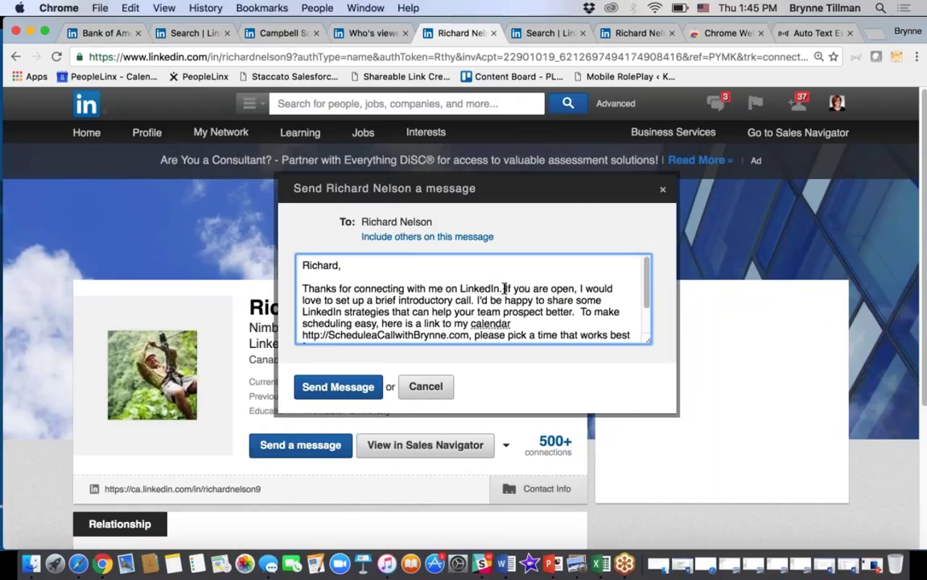
Step: Start a new paragraph at "If you are open" and add "I noticed we ar" after the message's opening sentence
click(504, 288)
key(Return)
key(Return)
click(553, 288)
text(I)
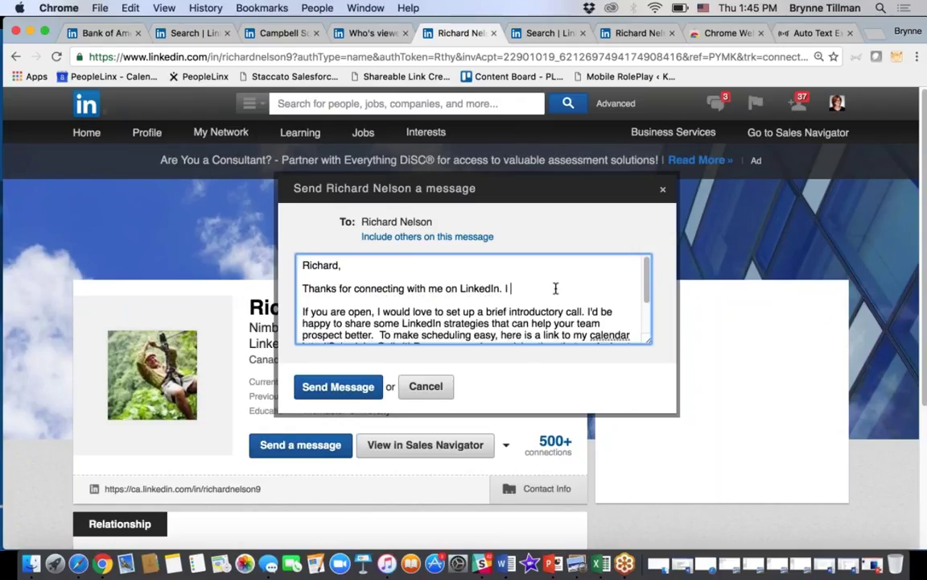
text( noticed wear)
key(BackSpace)
key(BackSpace)
key(BackSpace)
key(BackSpace)
text(e ar)
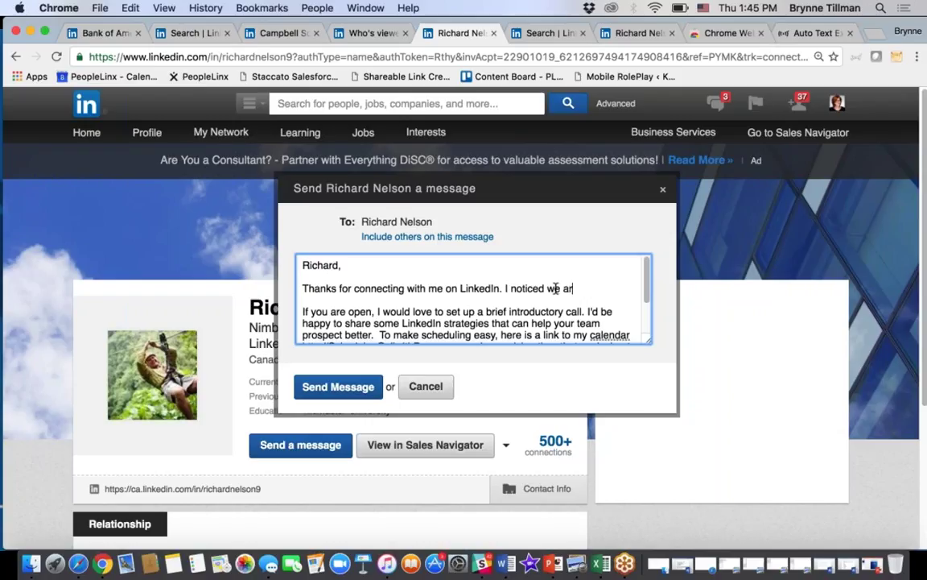
Step: Discard the unsent LinkedIn message and close the Auto Text Expander options page
scroll(450, 277, down, 3)
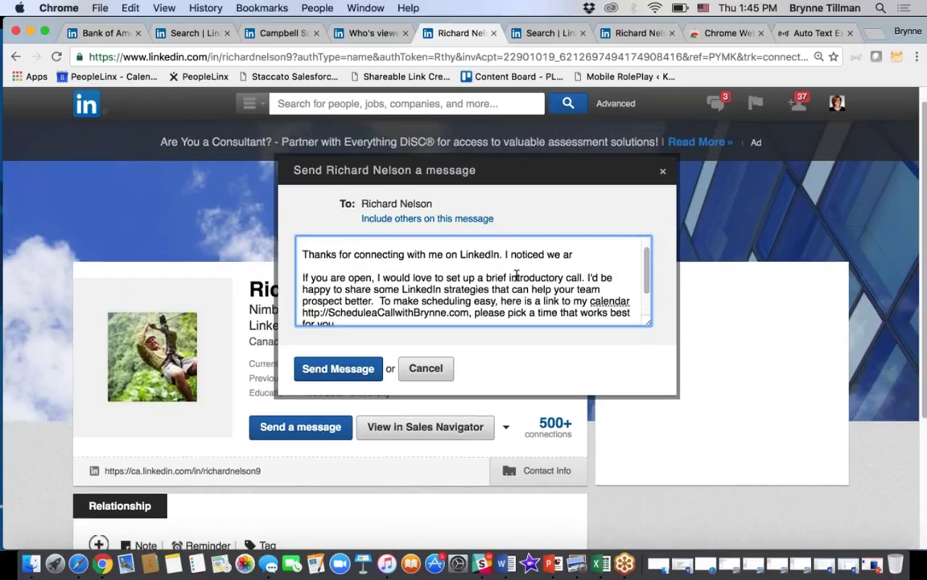
scroll(450, 277, down, 1)
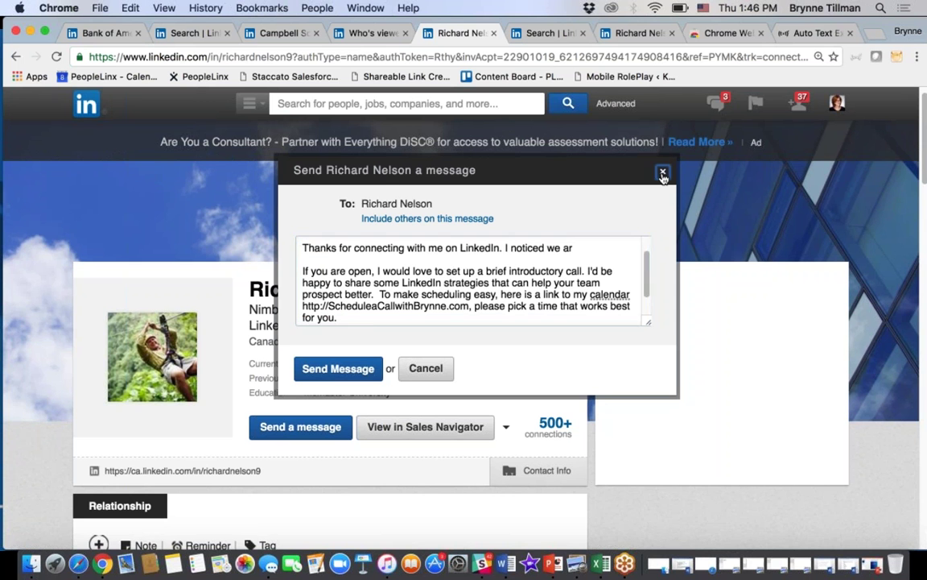
click(663, 171)
click(801, 35)
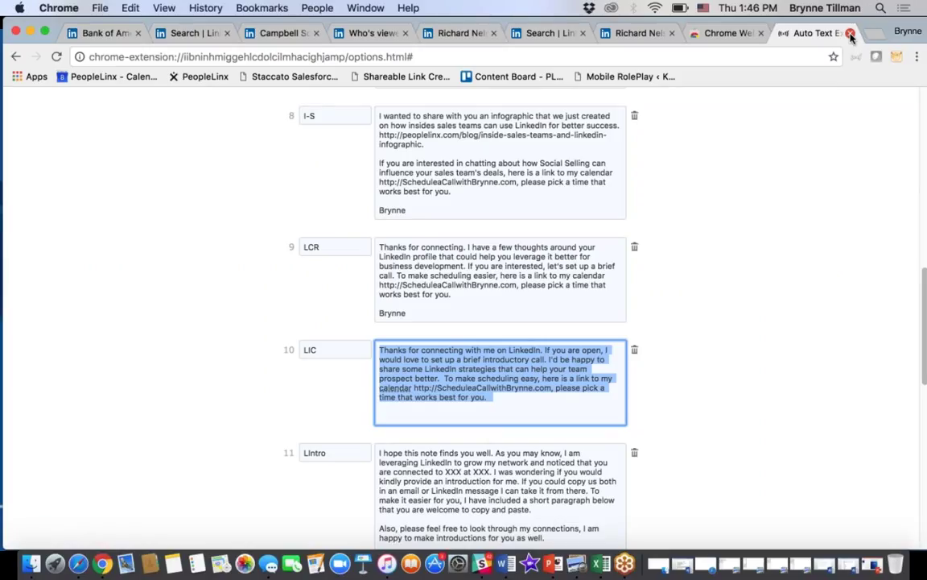
click(851, 33)
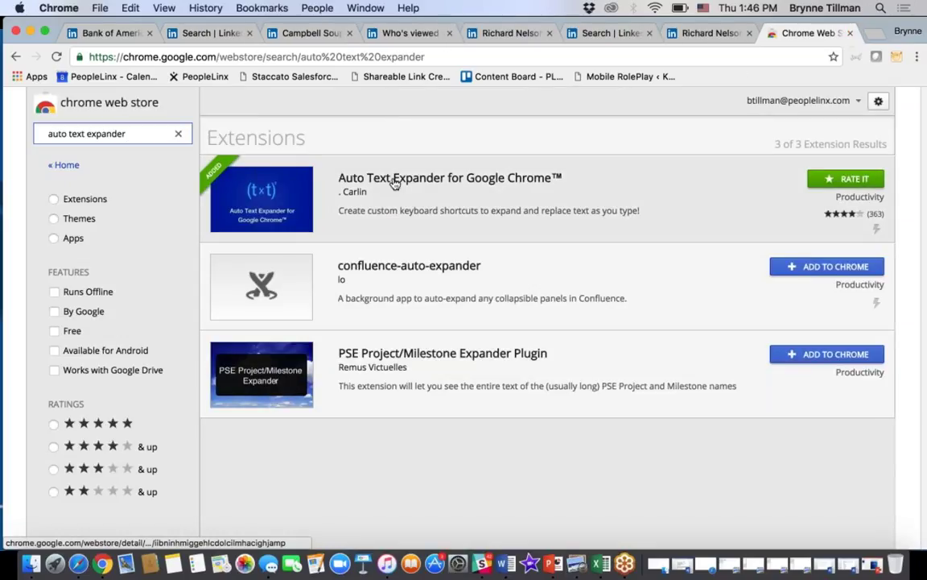
Step: Open the Auto Text Expander for Google Chrome listing, start sharing it by Gmail, and select the store link in the draft
click(424, 182)
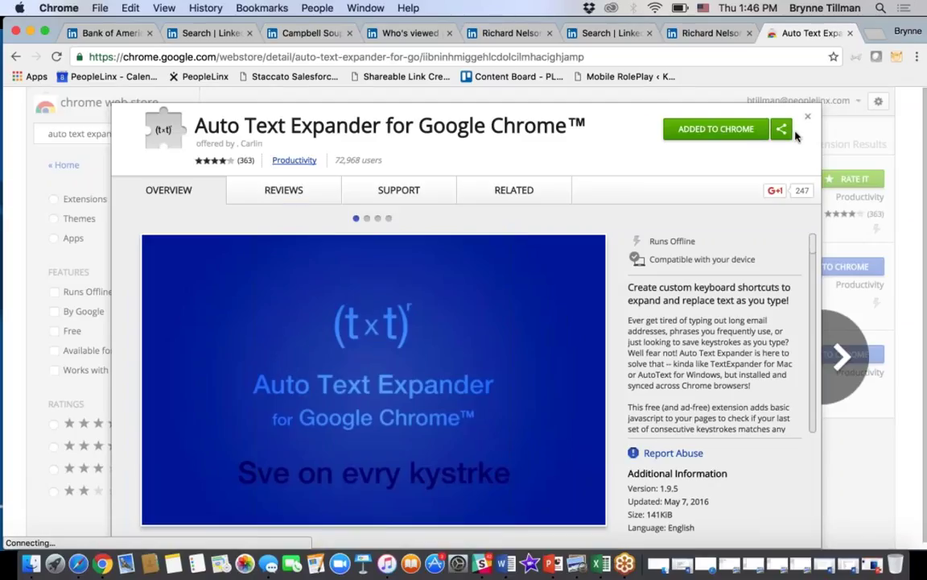
click(781, 128)
click(742, 176)
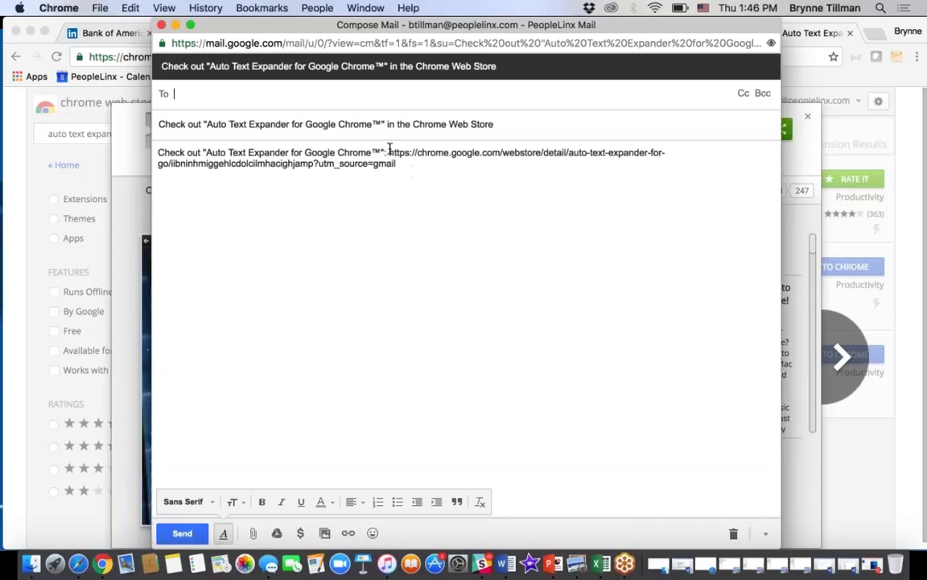
drag(388, 151, 403, 161)
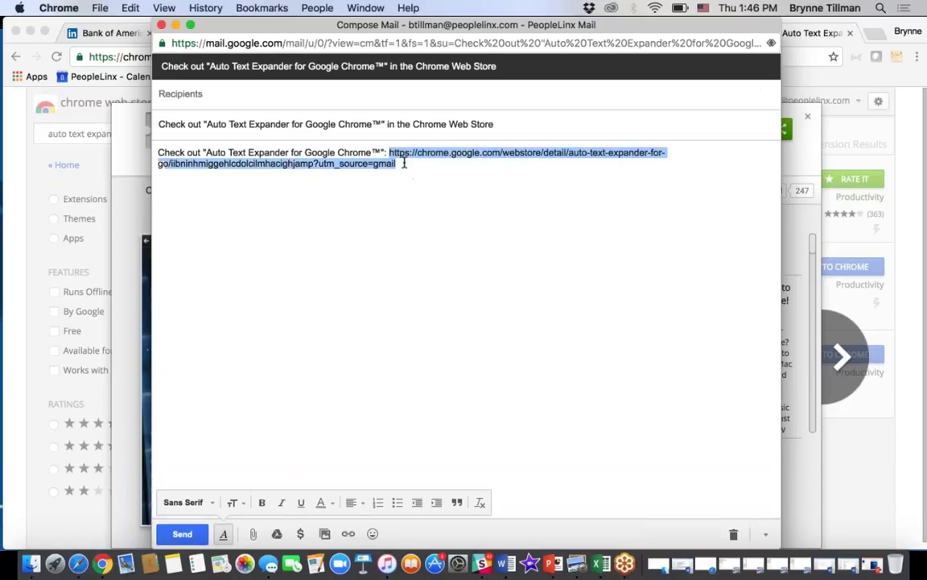
Step: Close the unsent sharing email, the extension's details and the Chrome Web Store page
click(161, 24)
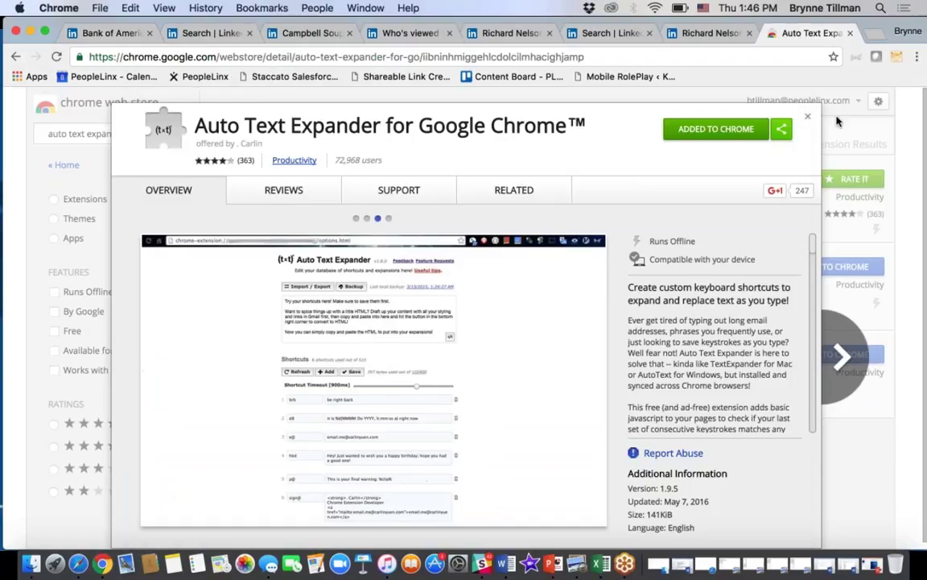
click(810, 116)
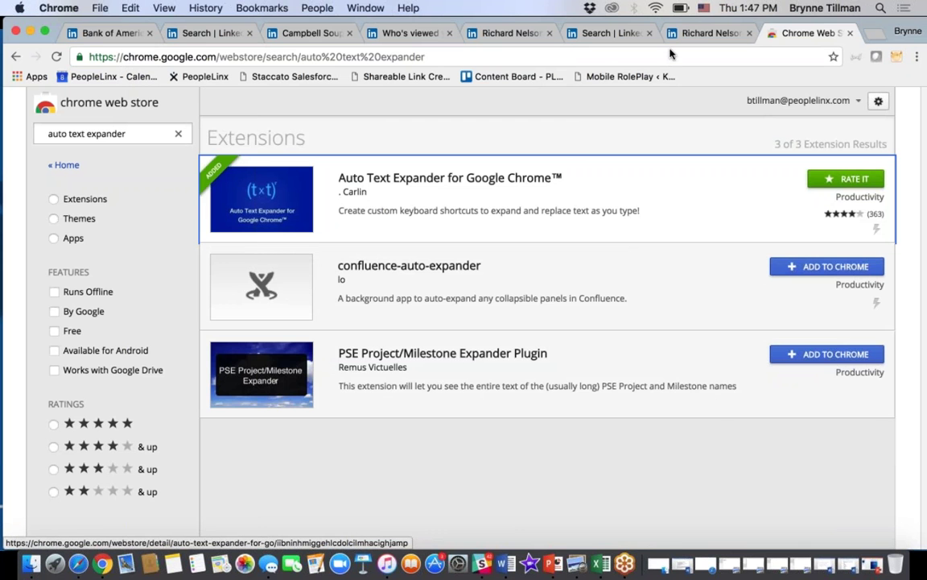
click(851, 33)
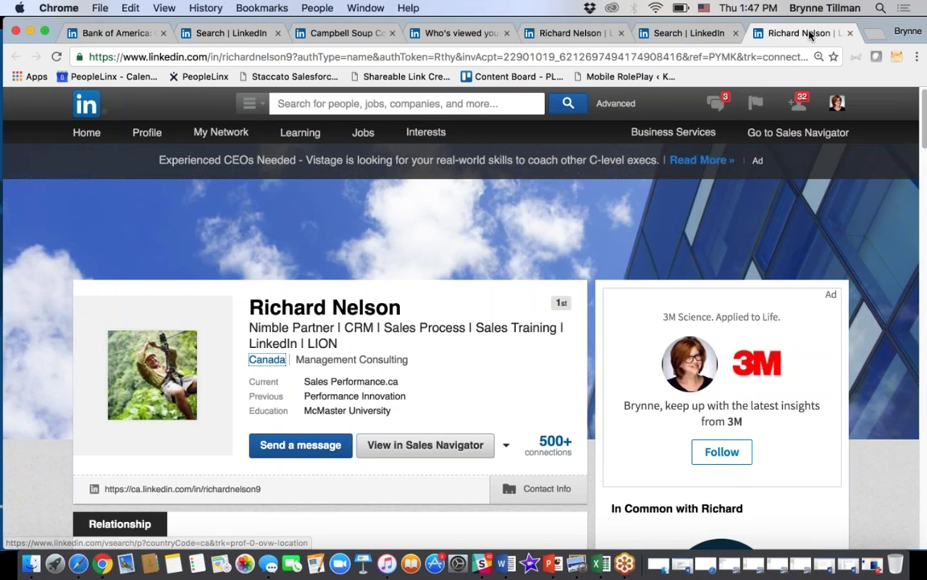
Step: Open your own LinkedIn profile, dismiss the endorsement suggestion, and preview the profile as connections see it
click(148, 132)
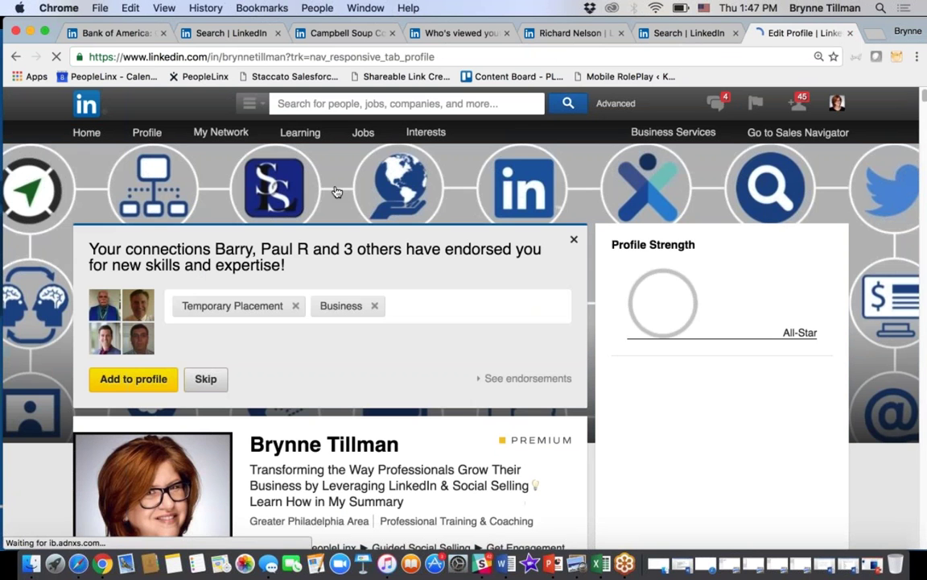
click(571, 239)
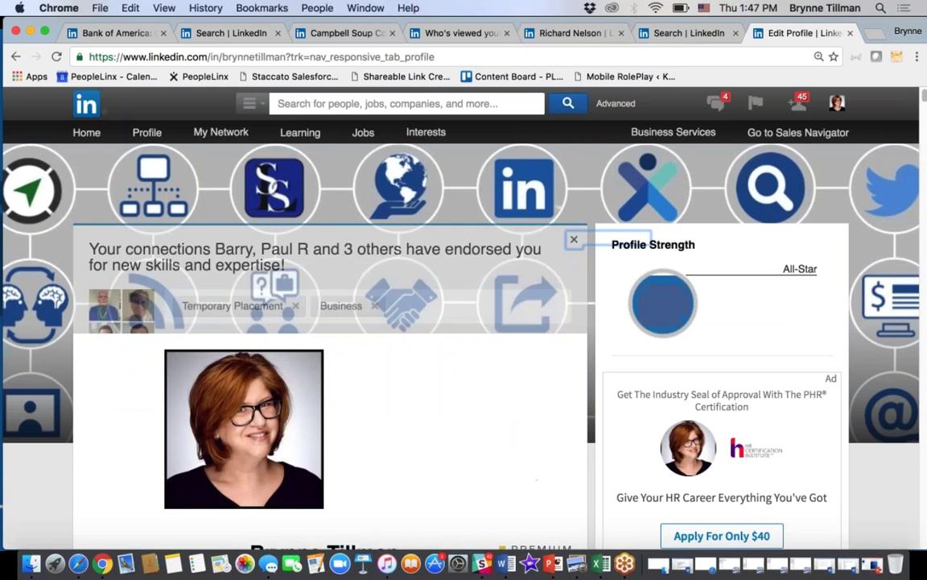
click(275, 496)
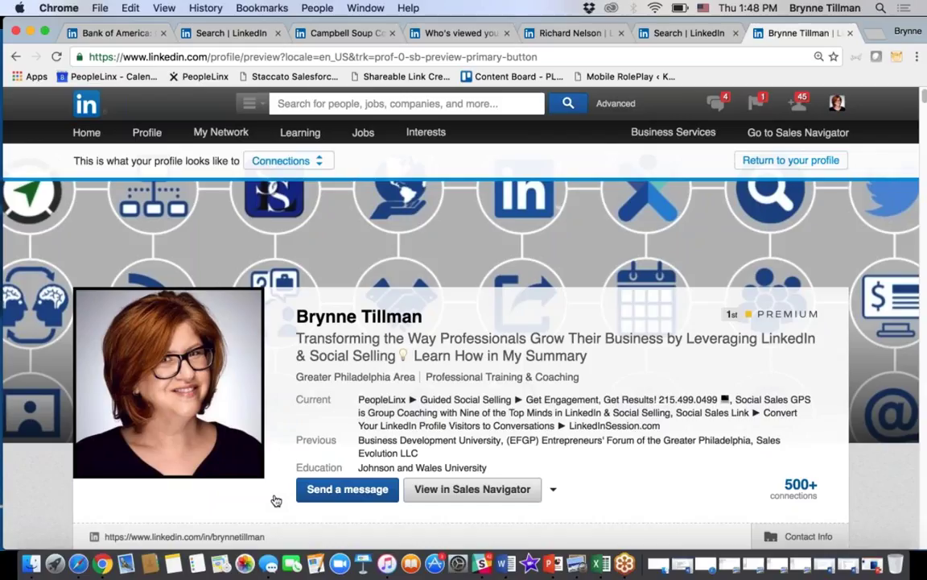
Step: Search LinkedIn by first name for the 1st-degree connection who works at PeopleLinx and open her profile
click(324, 108)
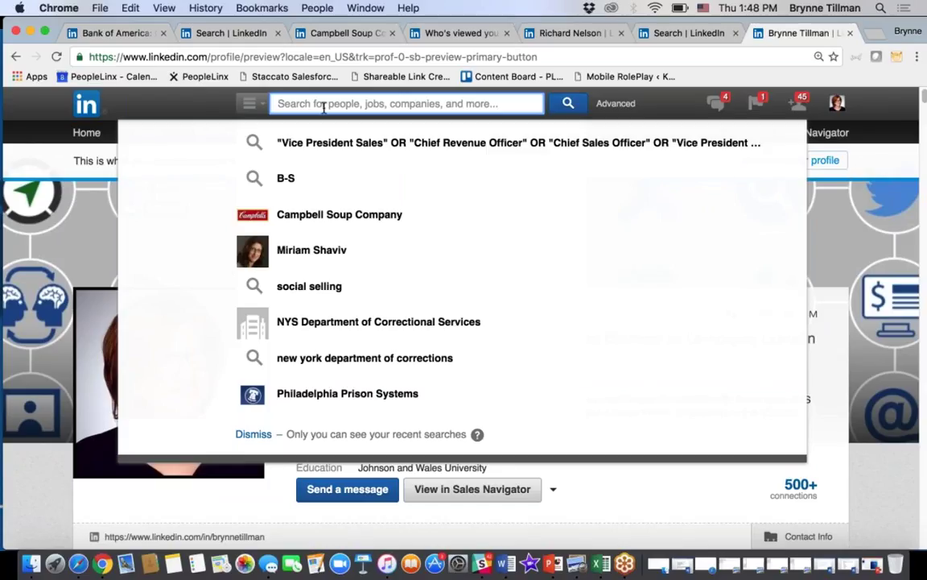
text(S)
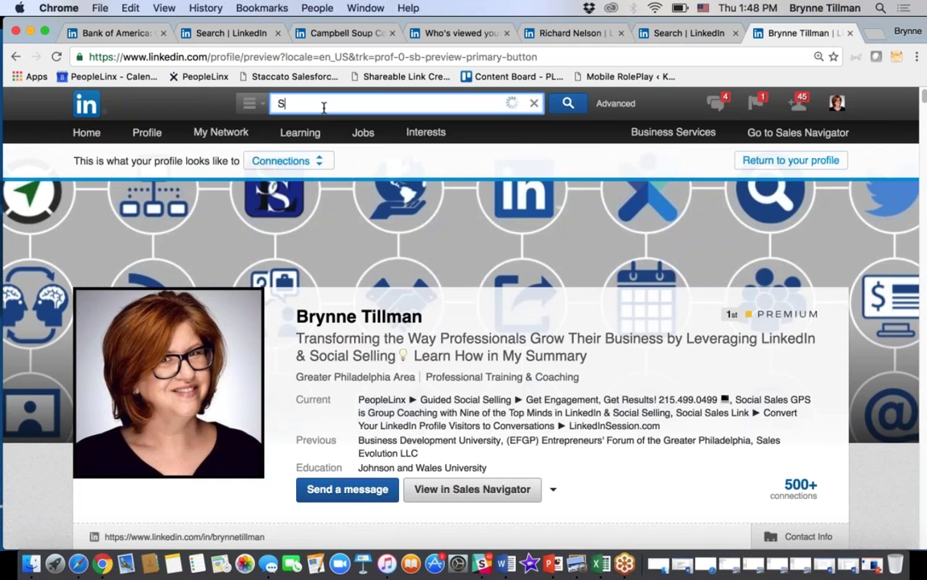
text(ally)
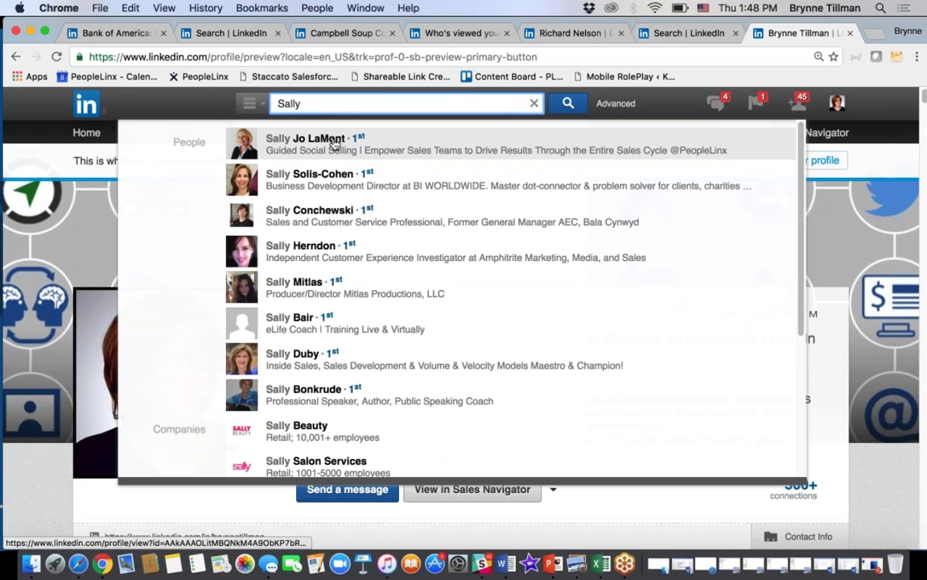
click(334, 143)
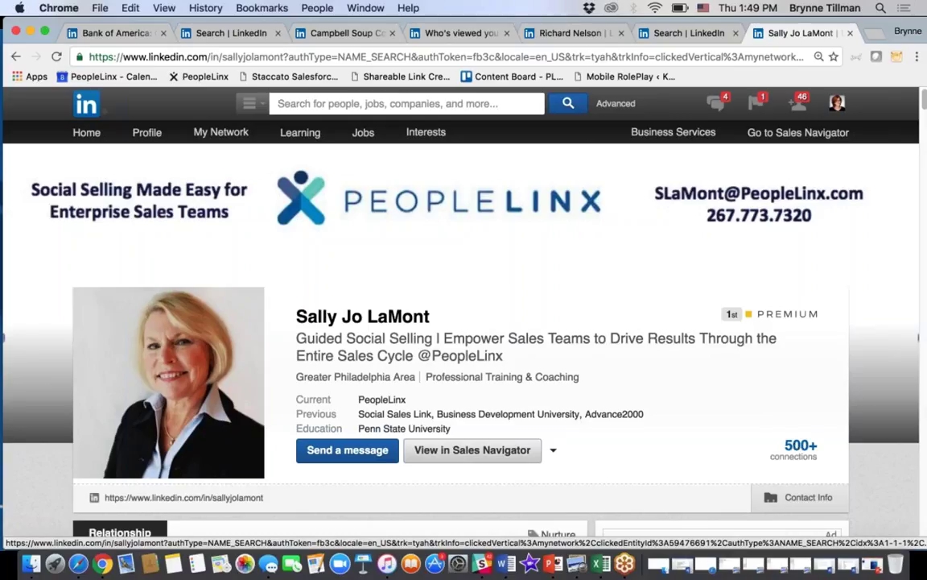
Step: Search her connections with the Boolean title string beginning "Vice President Sales" OR "Chief Revenue Officer" and open the results in advanced search
click(801, 447)
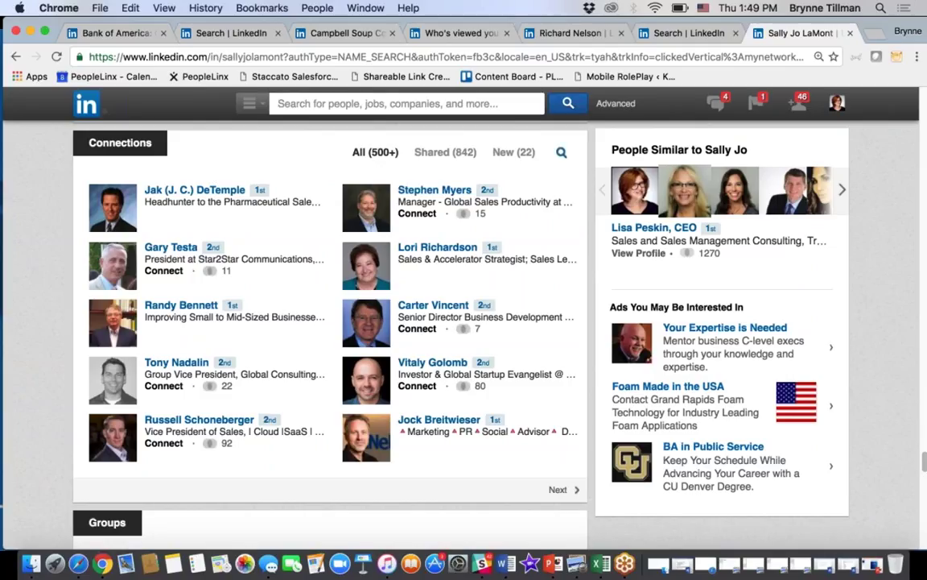
click(561, 152)
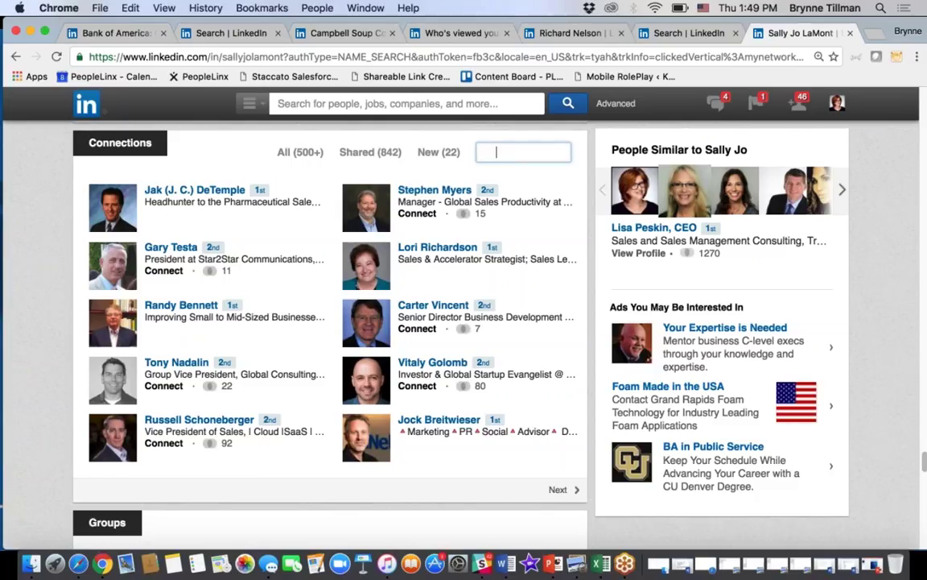
text("Vice Preside)
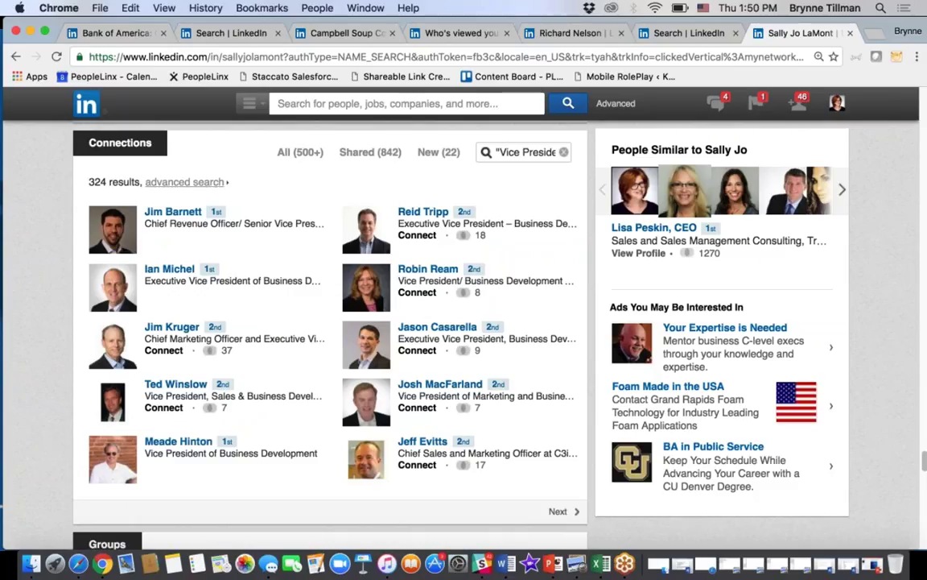
click(202, 183)
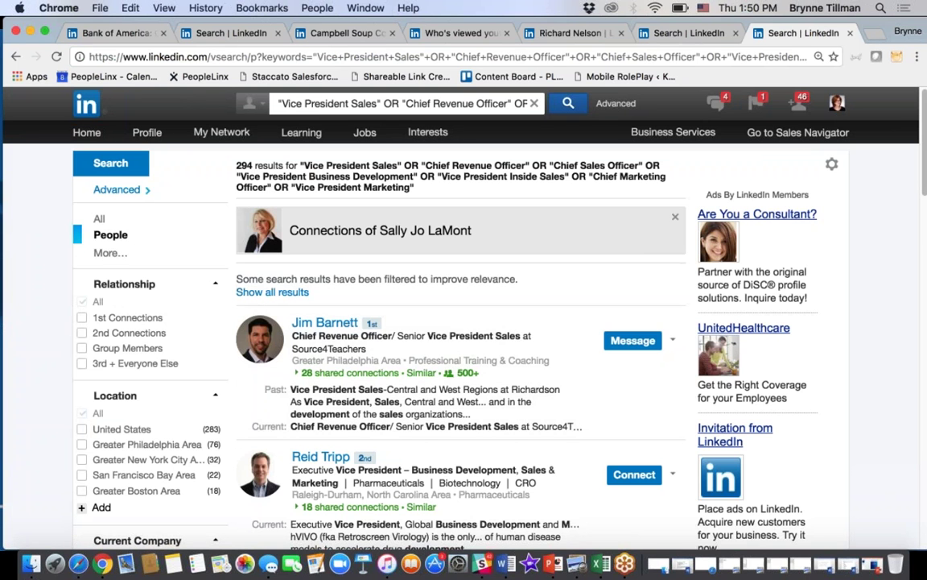
Step: Limit the results to 2nd Connections in the Greater Philadelphia Area and look through the matching people
click(127, 334)
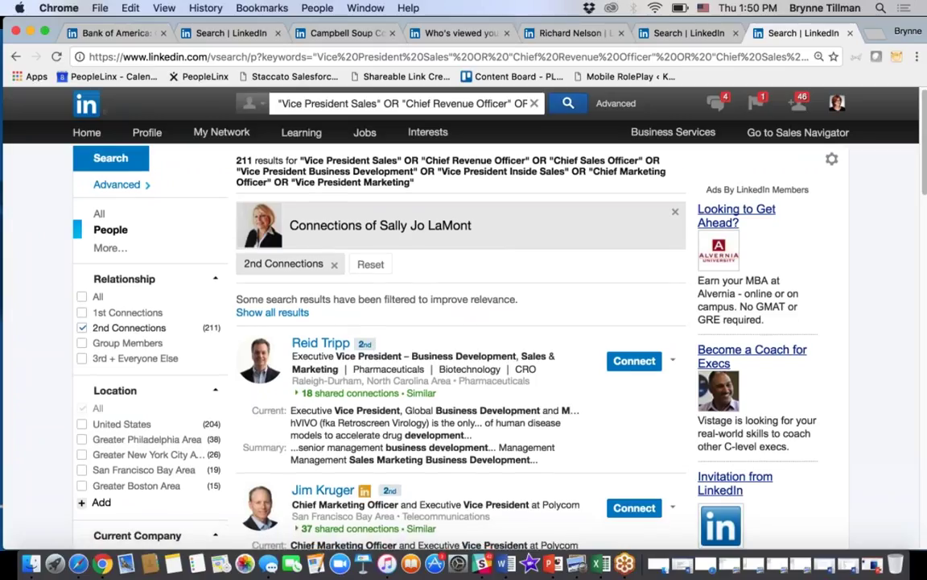
scroll(83, 394, down, 2)
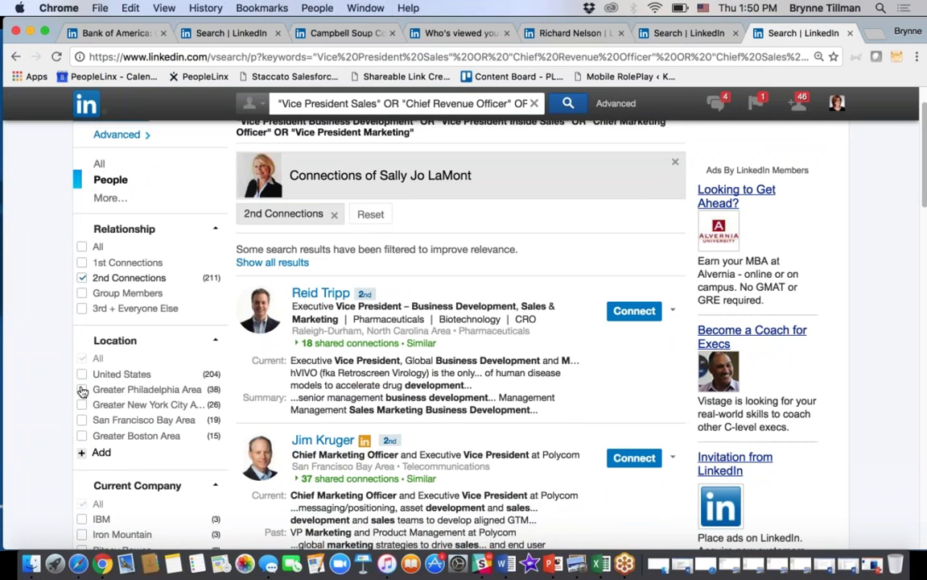
click(82, 390)
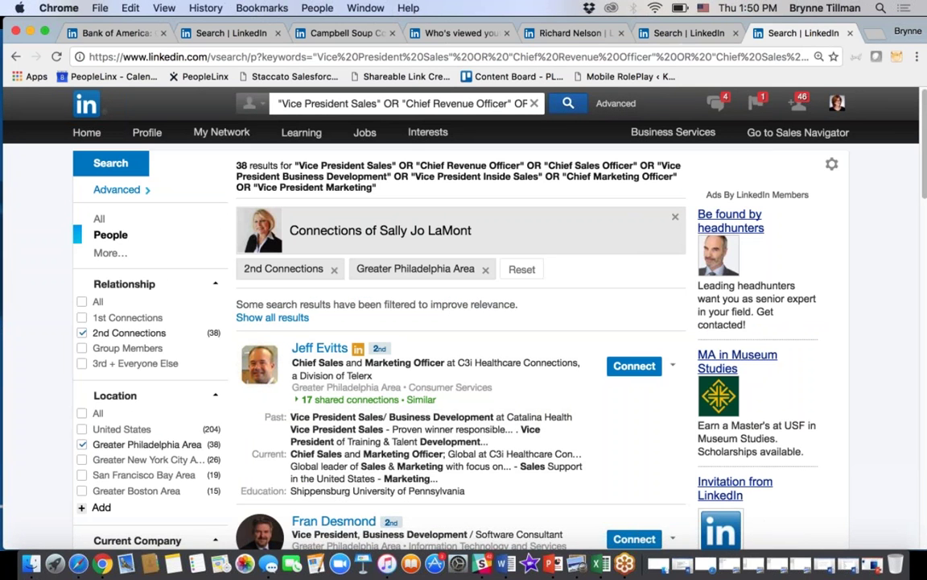
scroll(458, 322, down, 2)
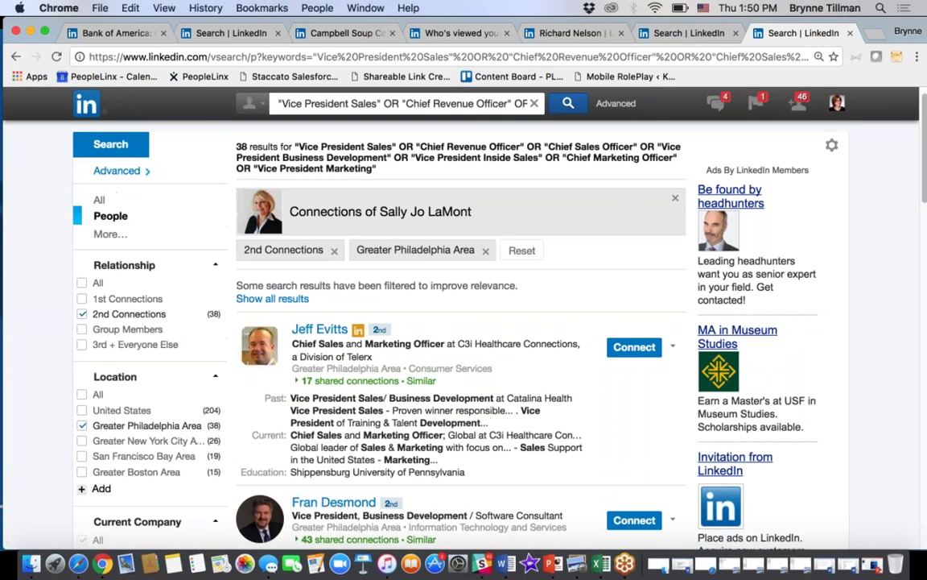
scroll(459, 322, up, 1)
scroll(459, 322, down, 5)
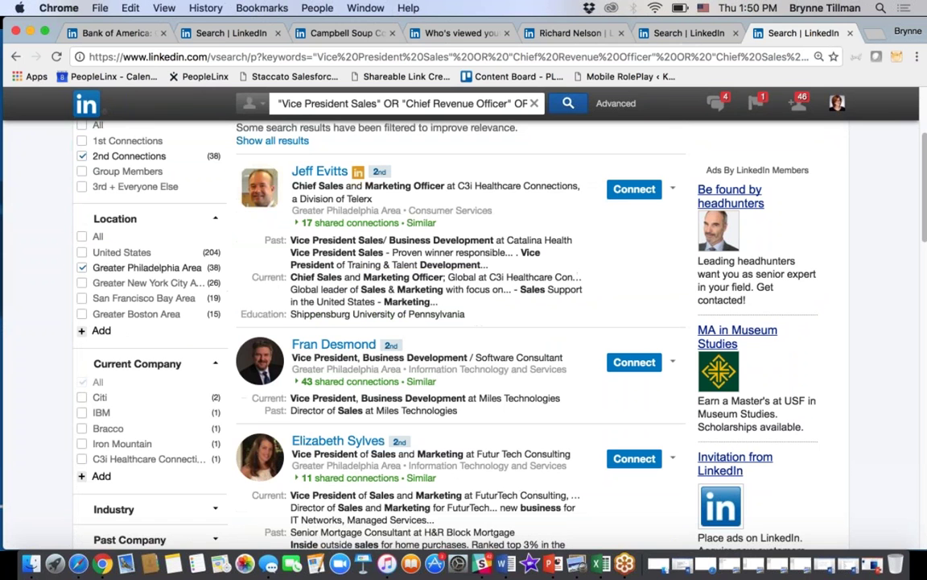
scroll(459, 322, up, 5)
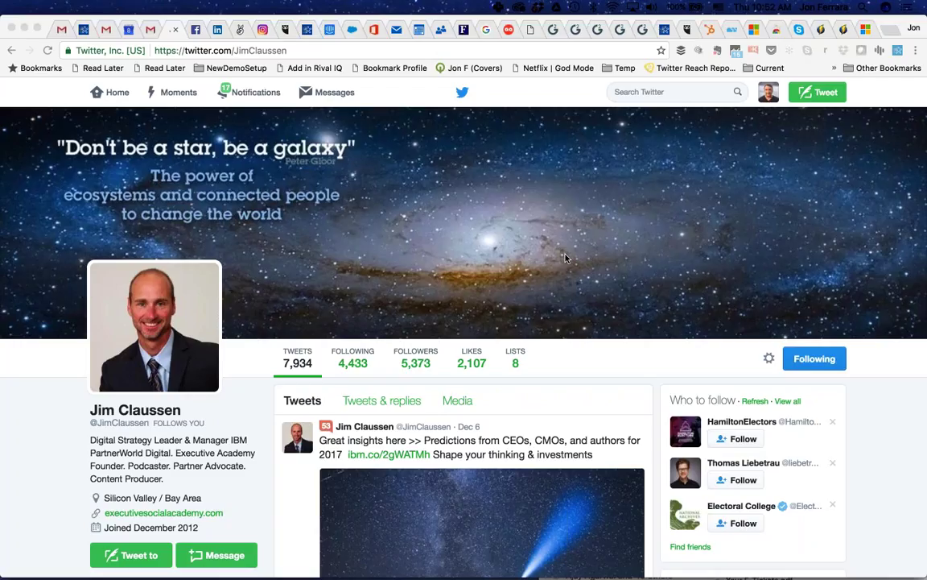
Step: Open the signed-in account's own Twitter profile, review its pinned tweet and recent tweets and retweets, and return to the previous profile
click(771, 92)
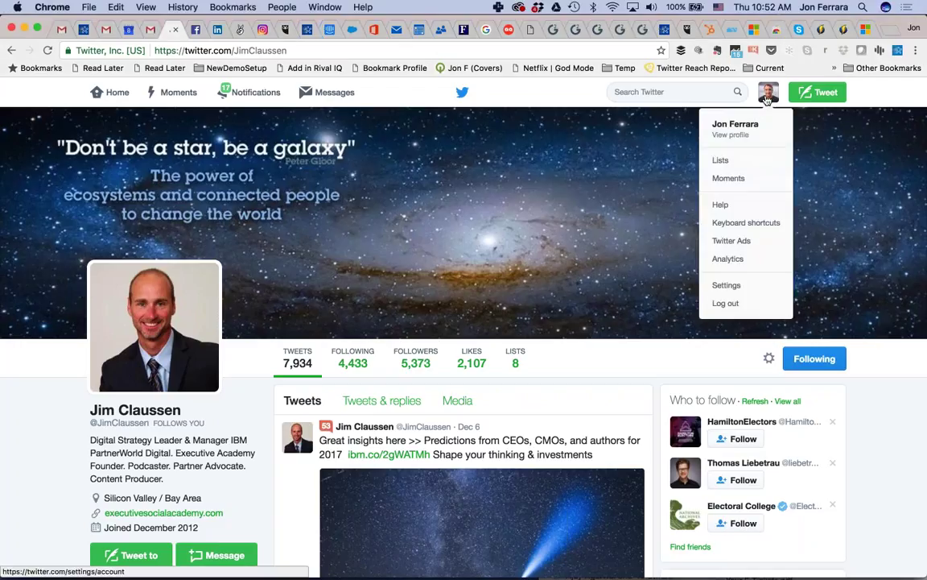
click(768, 121)
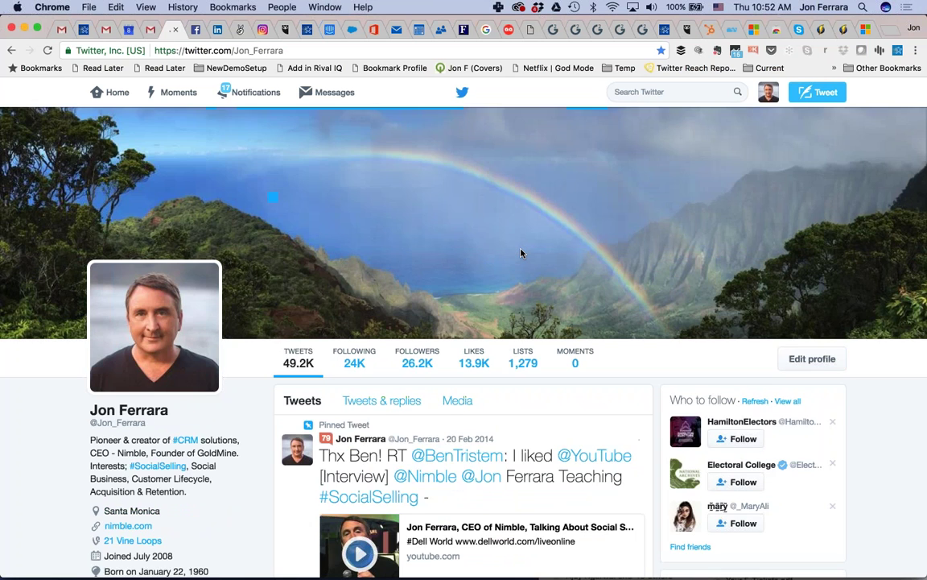
scroll(521, 254, down, 8)
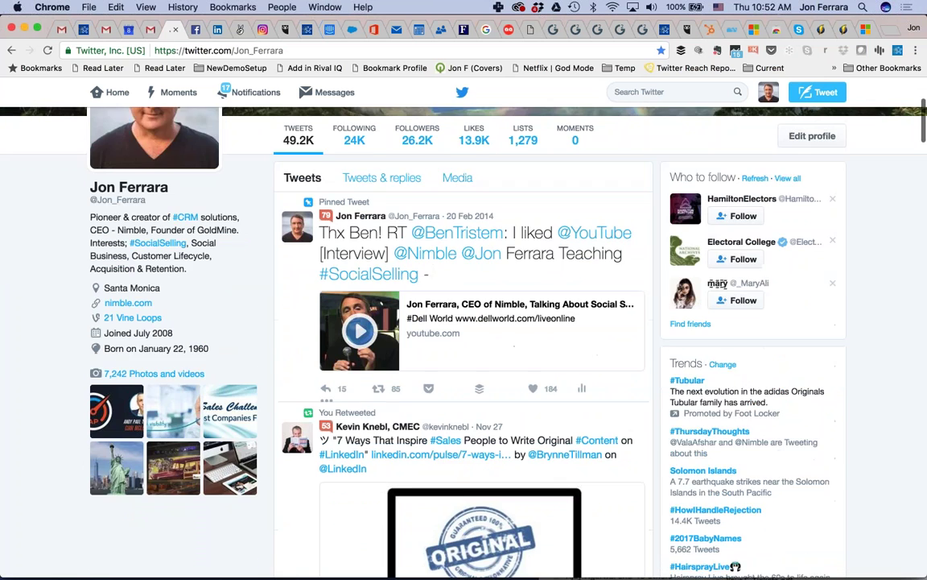
scroll(206, 423, down, 3)
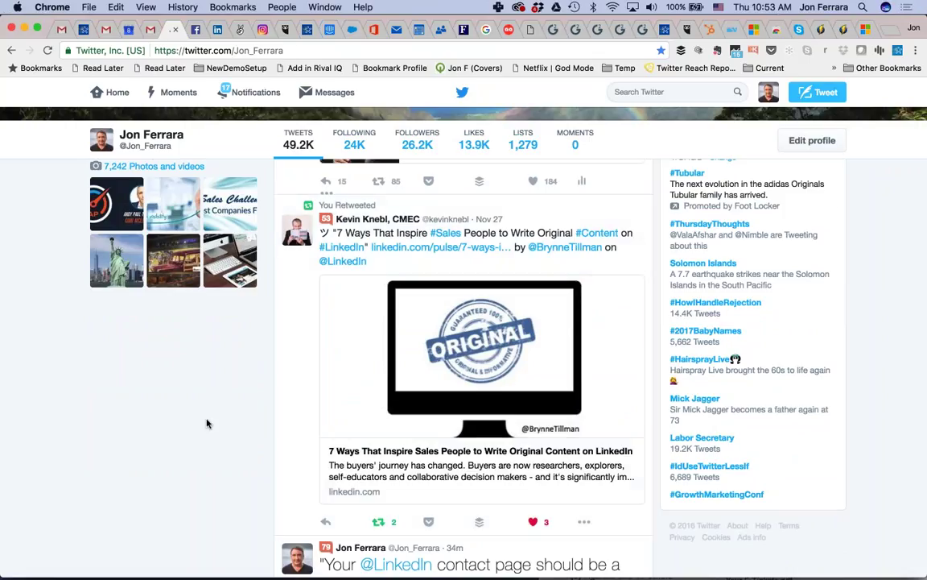
scroll(206, 423, down, 6)
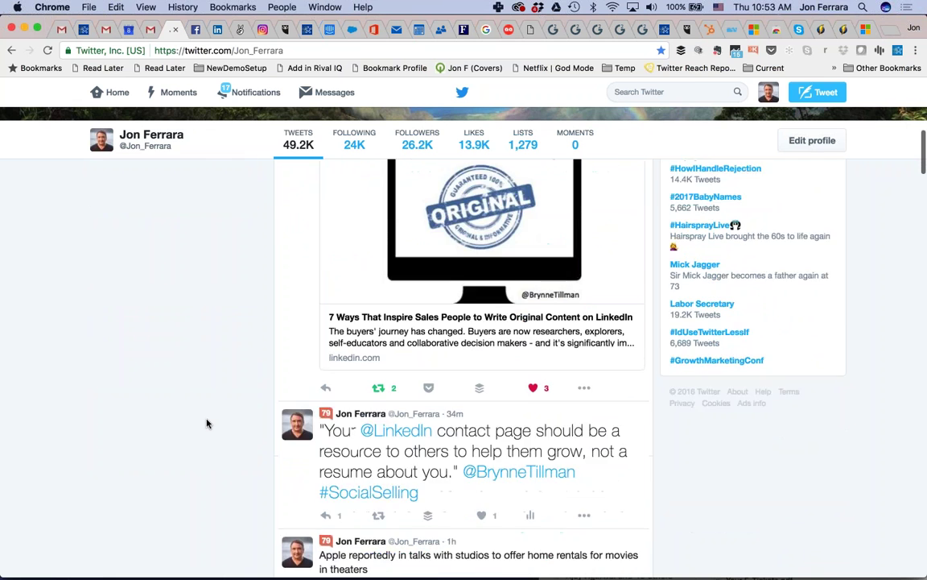
scroll(206, 423, down, 7)
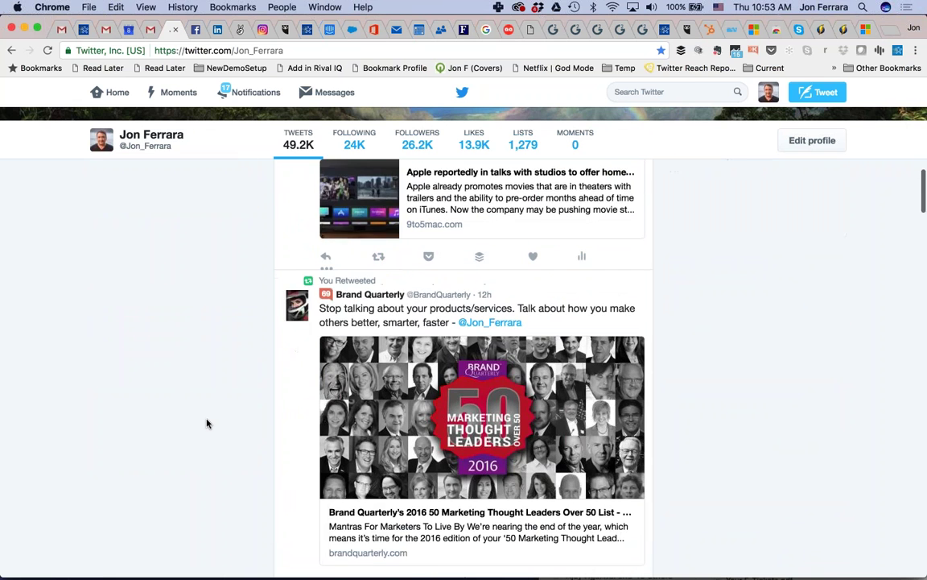
scroll(206, 424, down, 2)
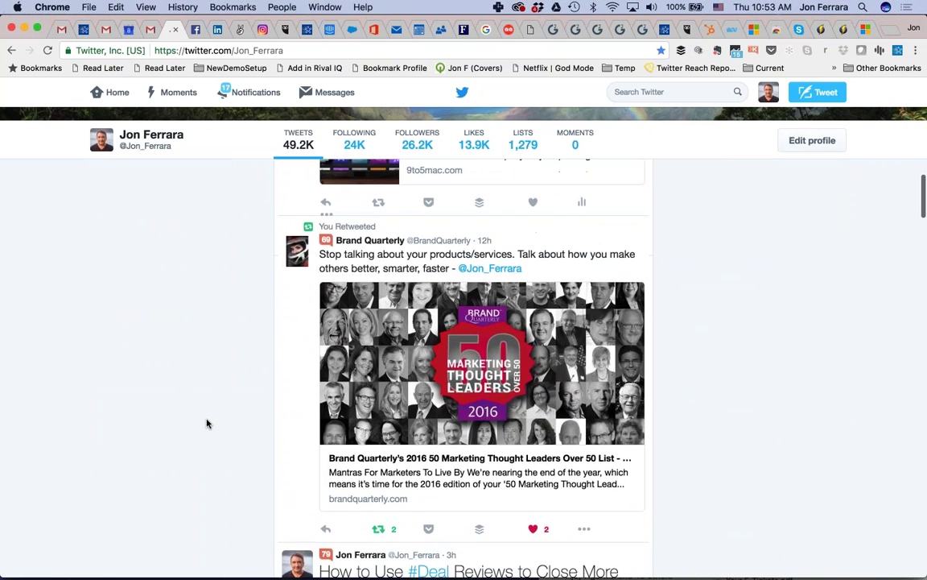
scroll(206, 423, up, 20)
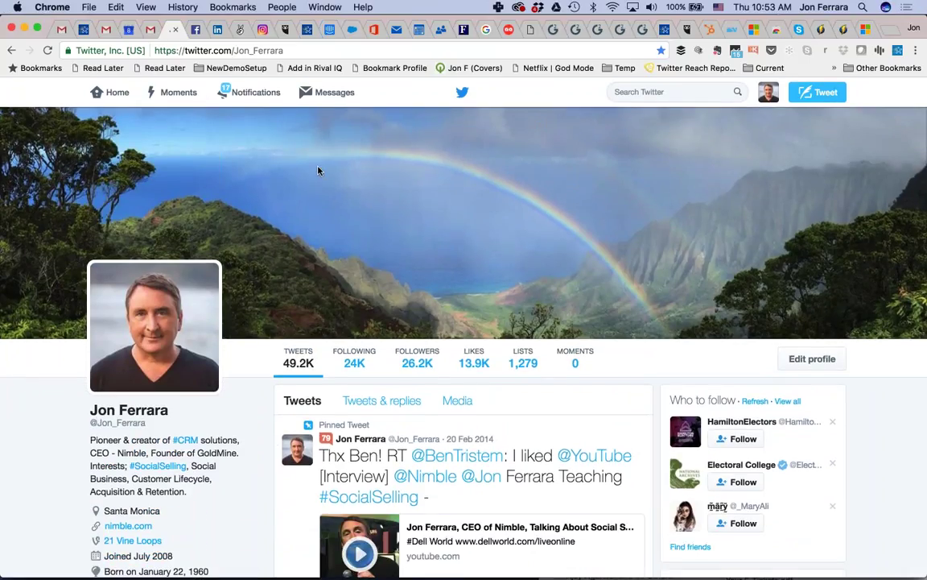
click(11, 50)
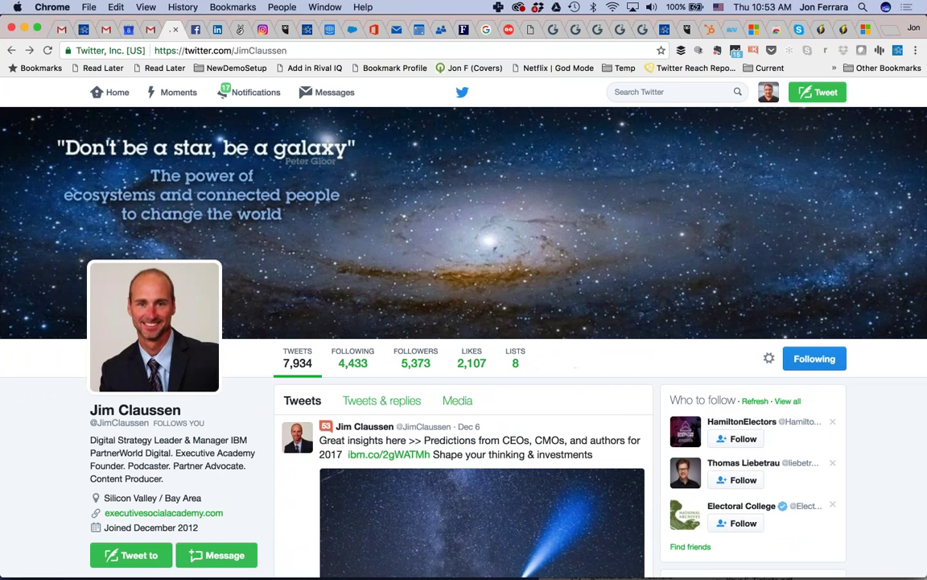
Step: Look through the open LinkedIn home, Gmail and Google Calendar pages and switch to the Instagram profile
click(217, 31)
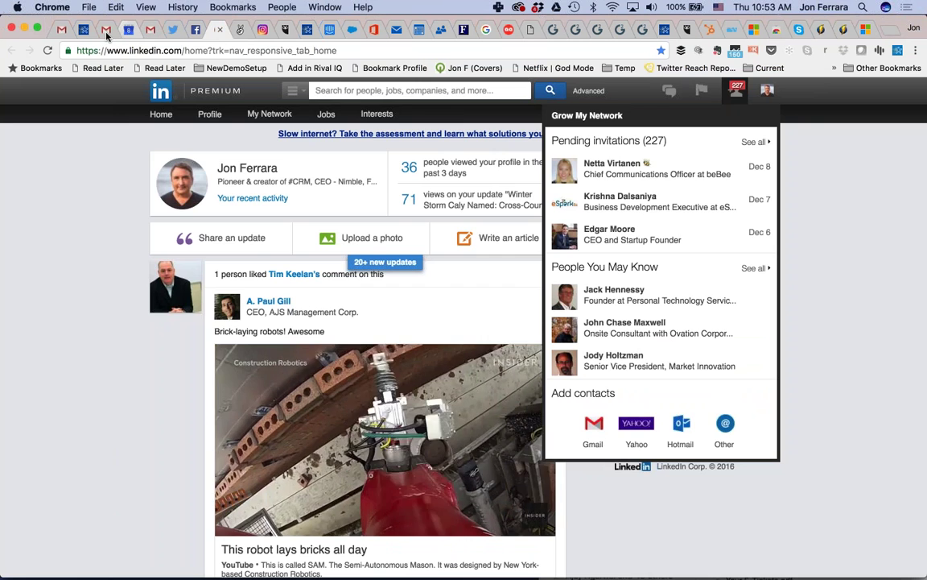
click(106, 31)
click(127, 32)
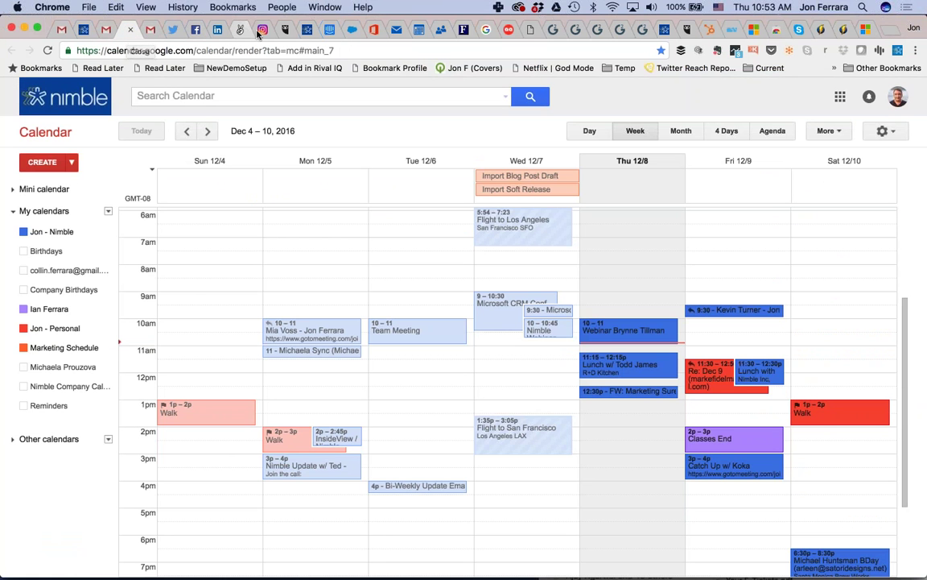
click(262, 31)
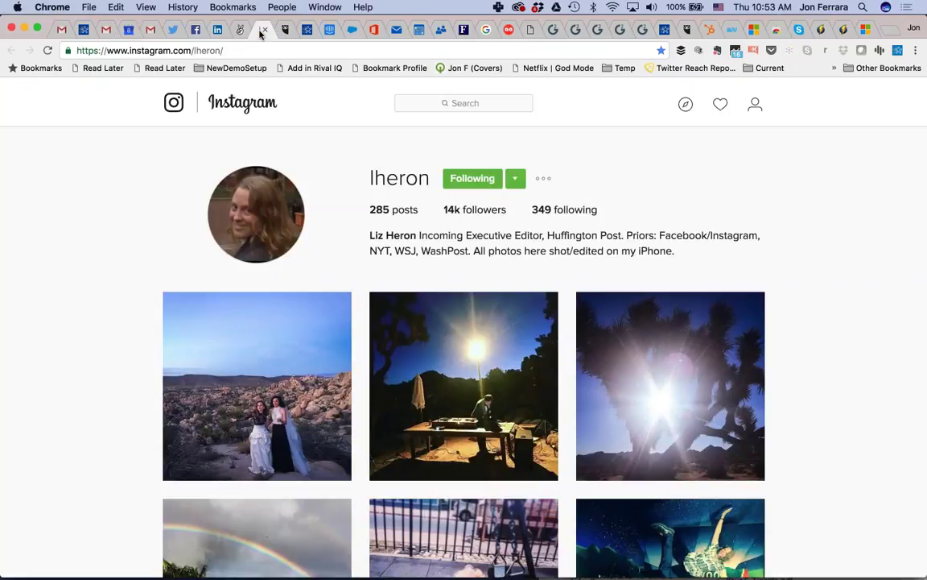
Step: View the signed-in account's own Instagram profile, check the open Gmail message, and switch to the Office 365 Outlook contacts
click(755, 104)
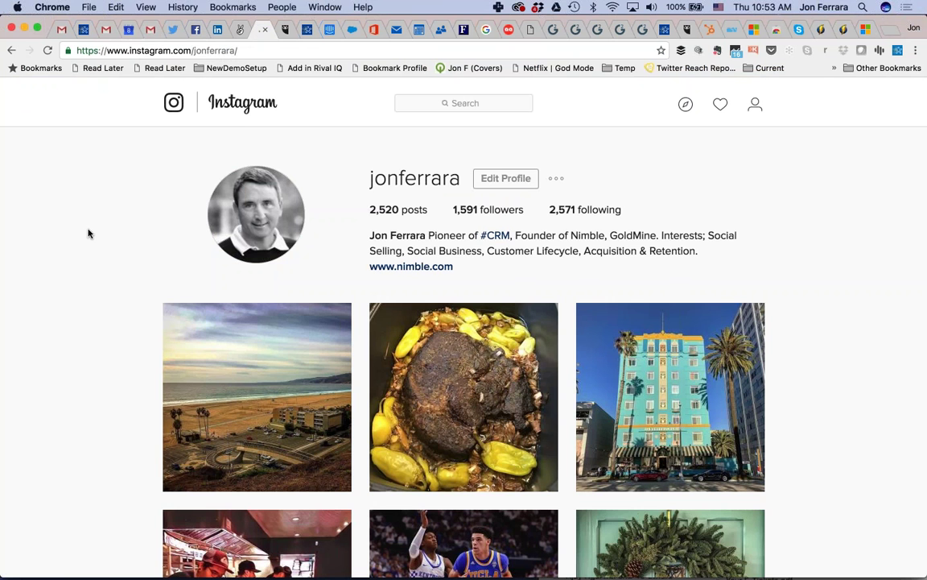
click(105, 31)
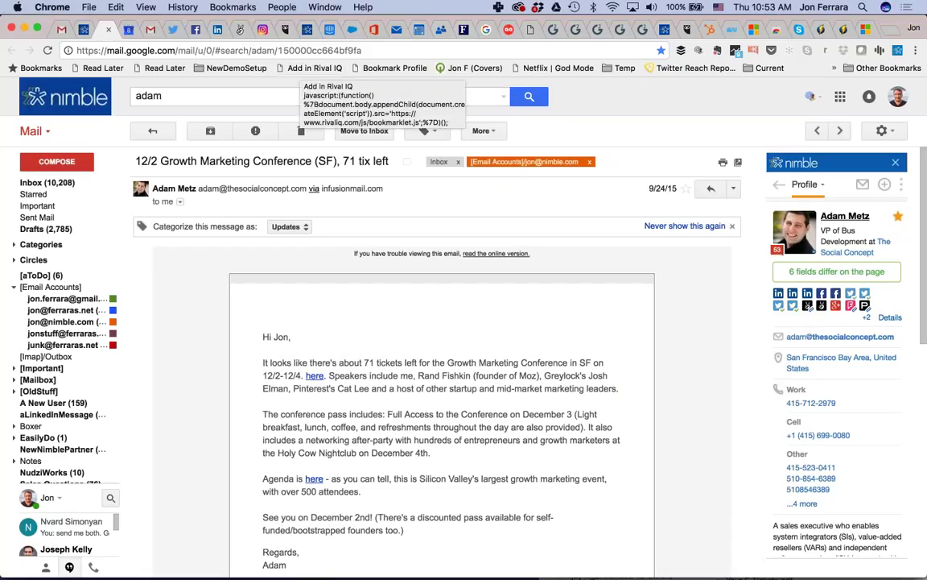
click(441, 32)
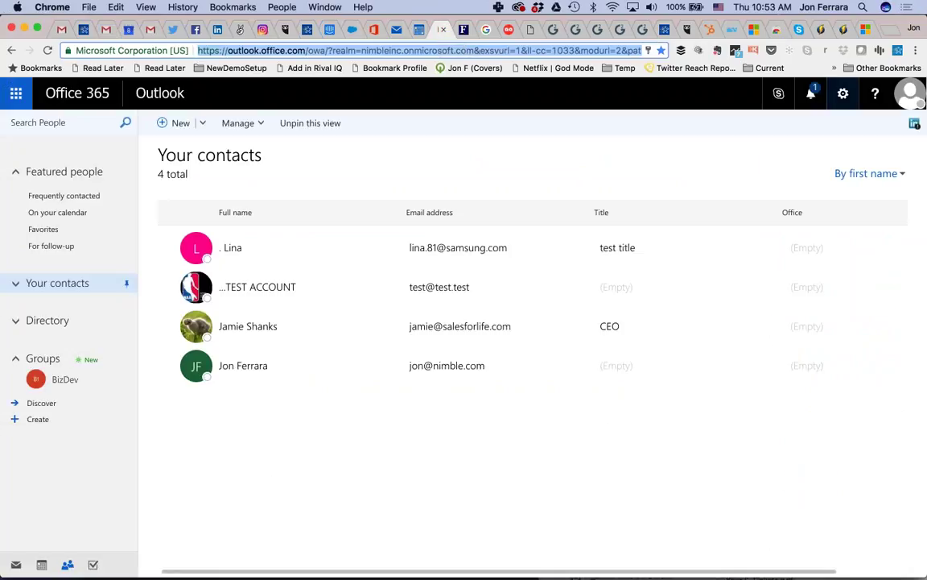
Step: Bring up the Nimble profile of the CEO contact in the Outlook contacts, glancing at the Outlook inbox before returning
click(899, 50)
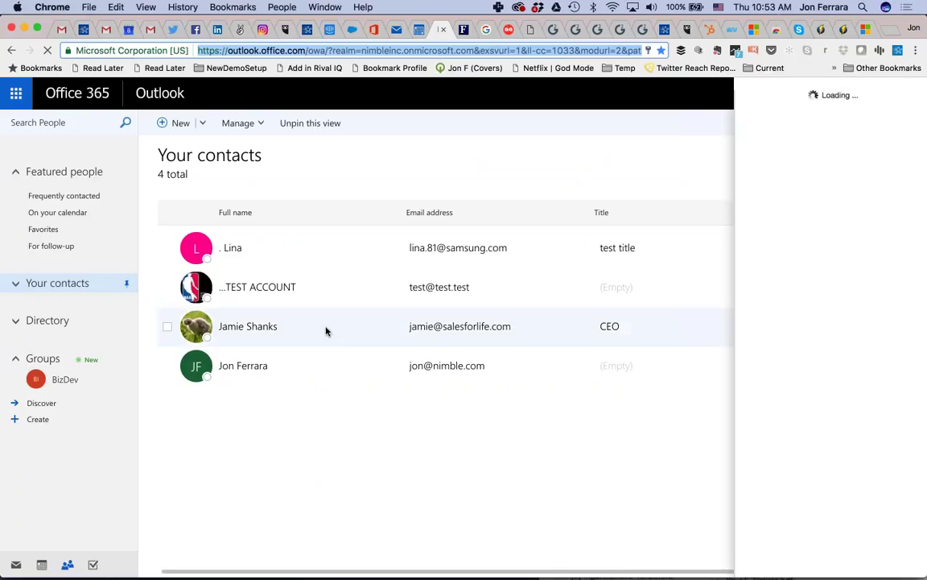
click(325, 329)
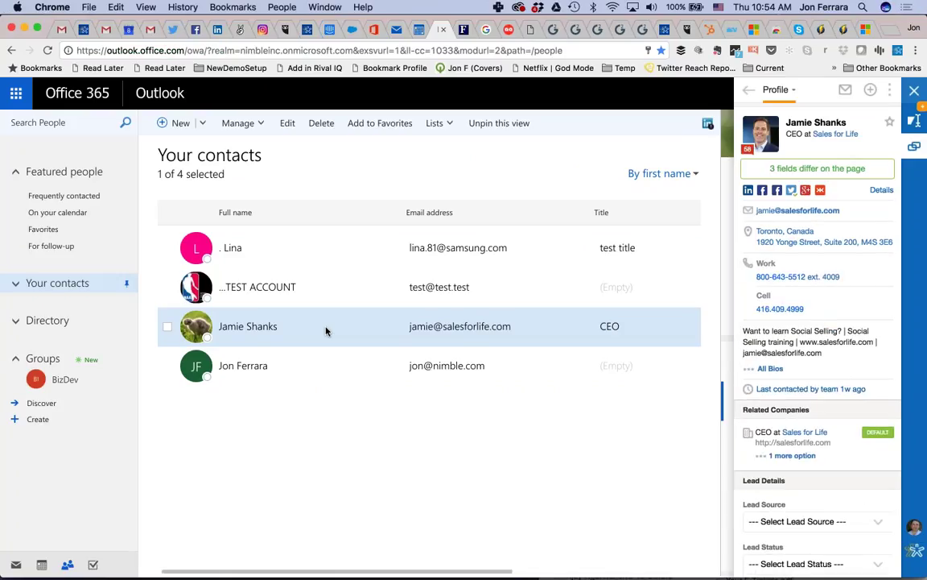
click(397, 30)
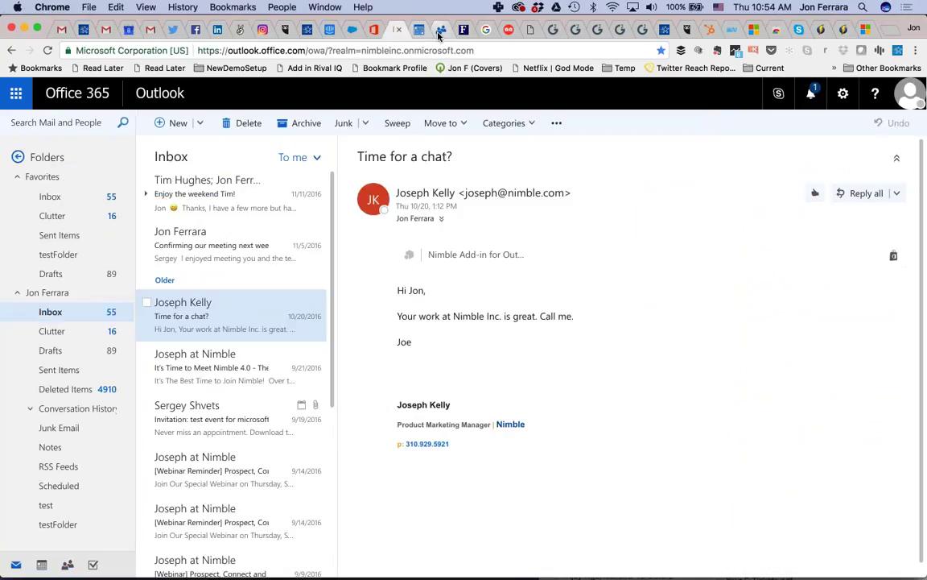
click(441, 30)
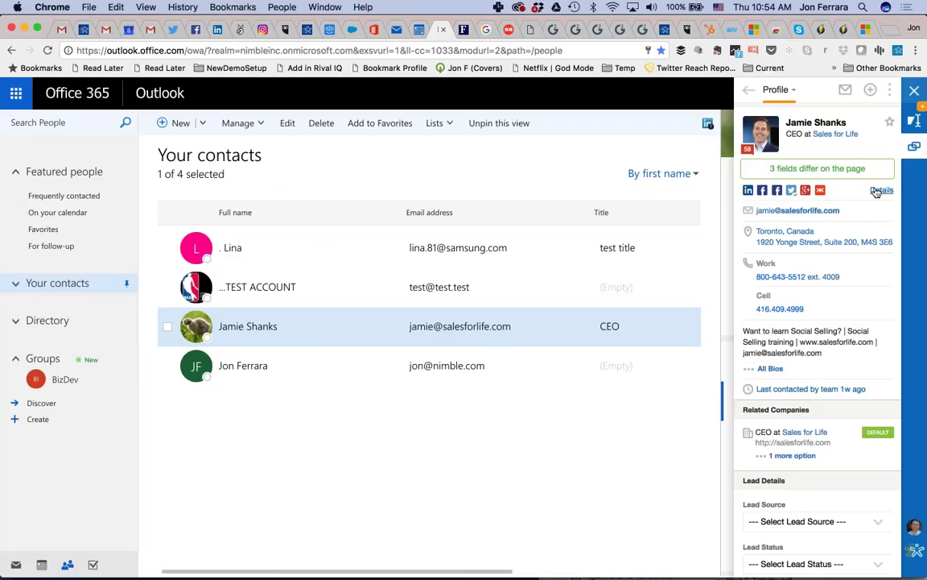
Step: Review the contact's social profiles, messages and stream in Nimble, return to the profile, and show the record types that can be added
click(791, 189)
click(747, 89)
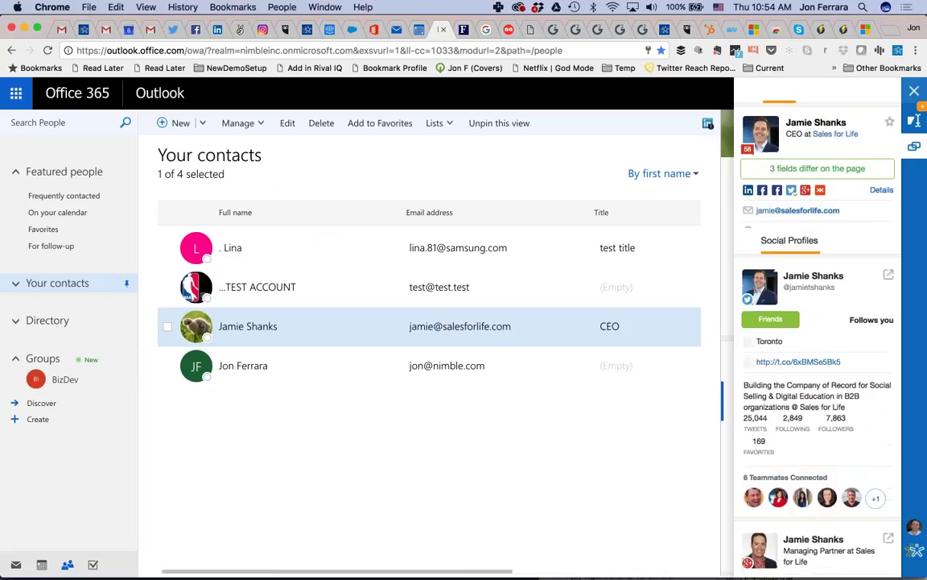
click(778, 90)
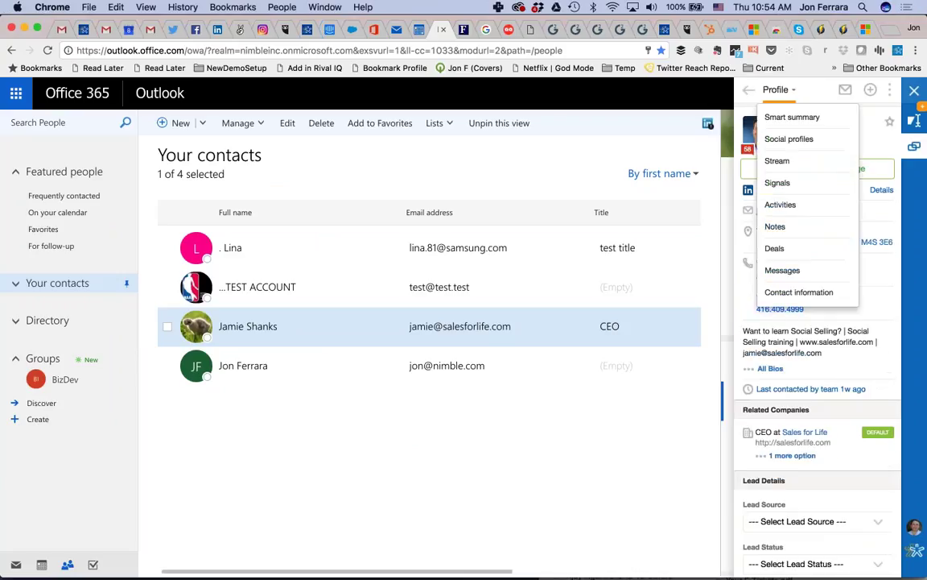
click(774, 270)
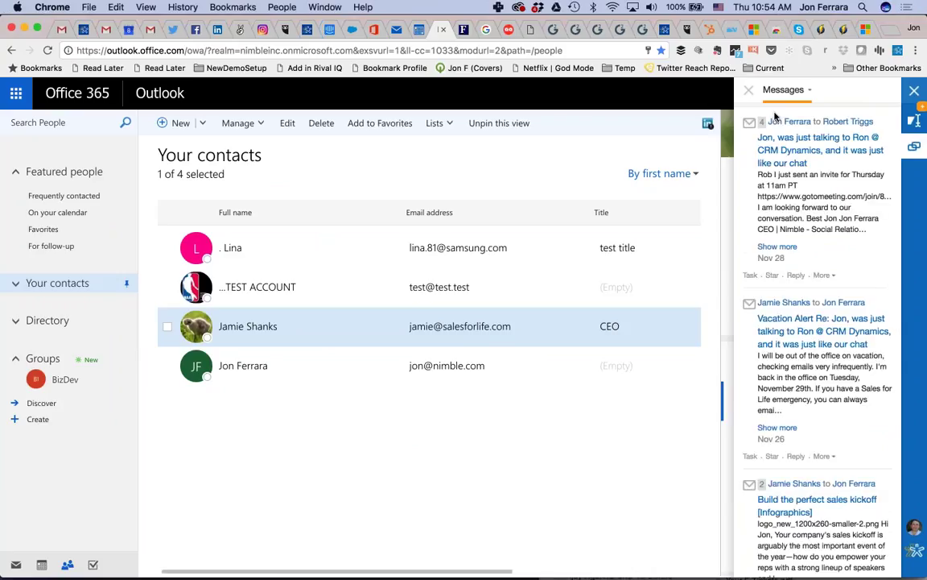
click(775, 116)
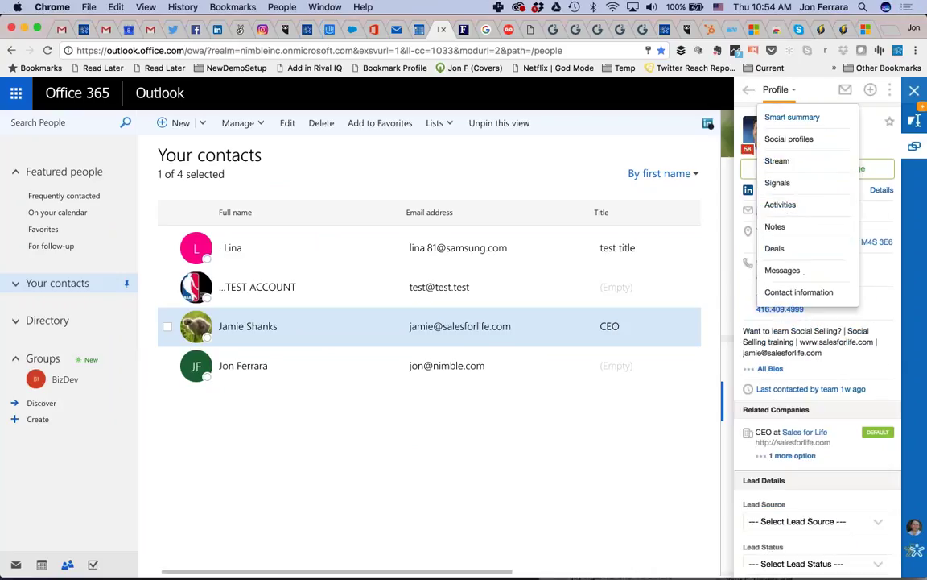
click(776, 160)
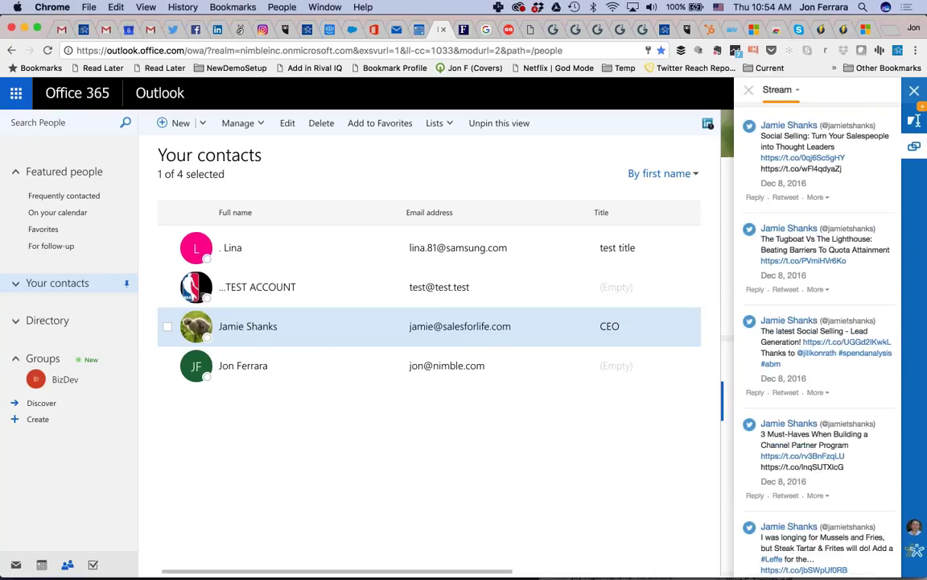
click(749, 90)
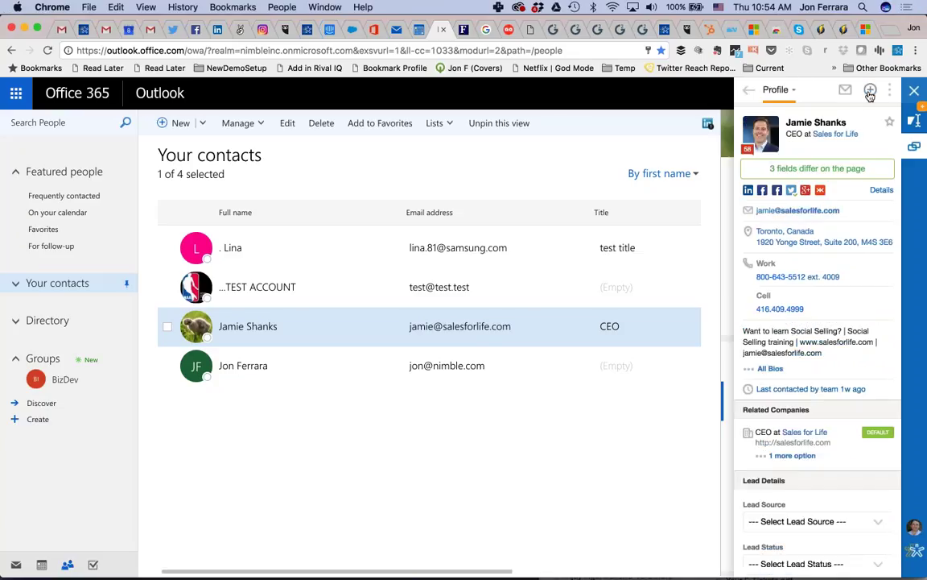
click(871, 90)
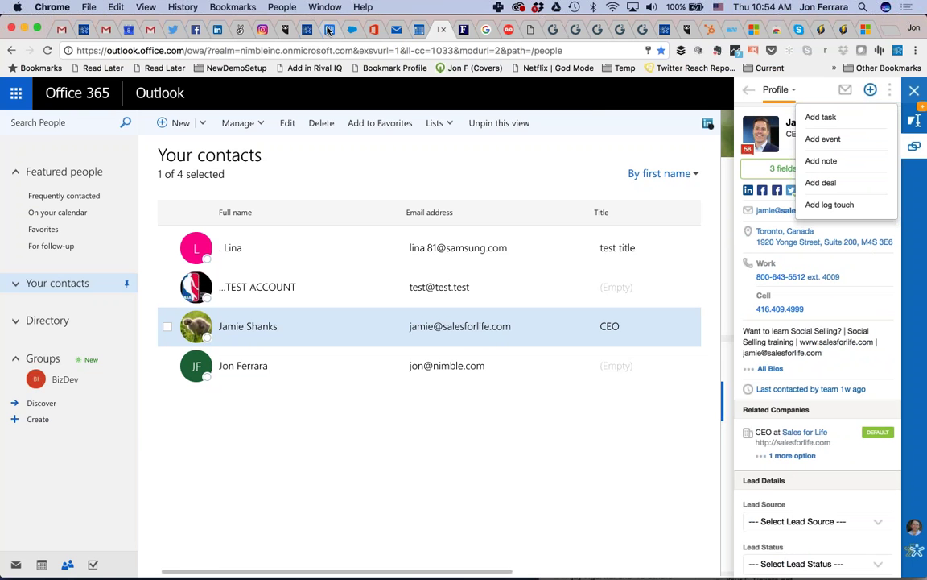
Step: Switch to the open Twitter profile, check the person's Nimble profile beside it, and close it again
click(173, 30)
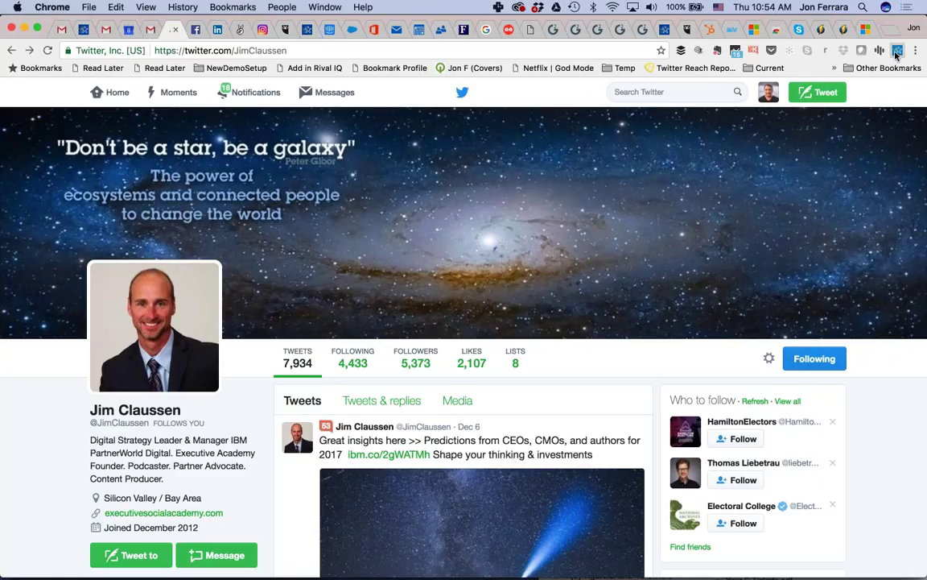
click(807, 50)
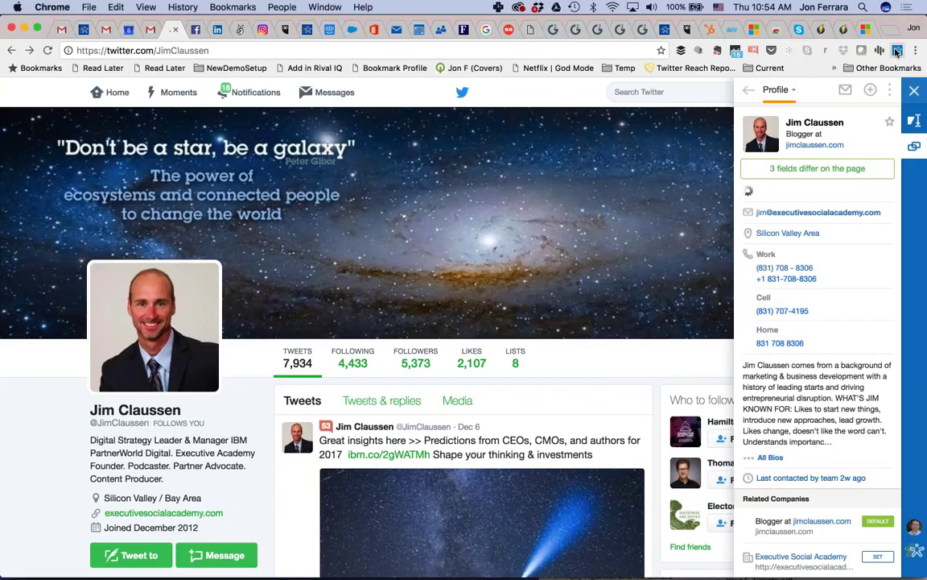
click(807, 50)
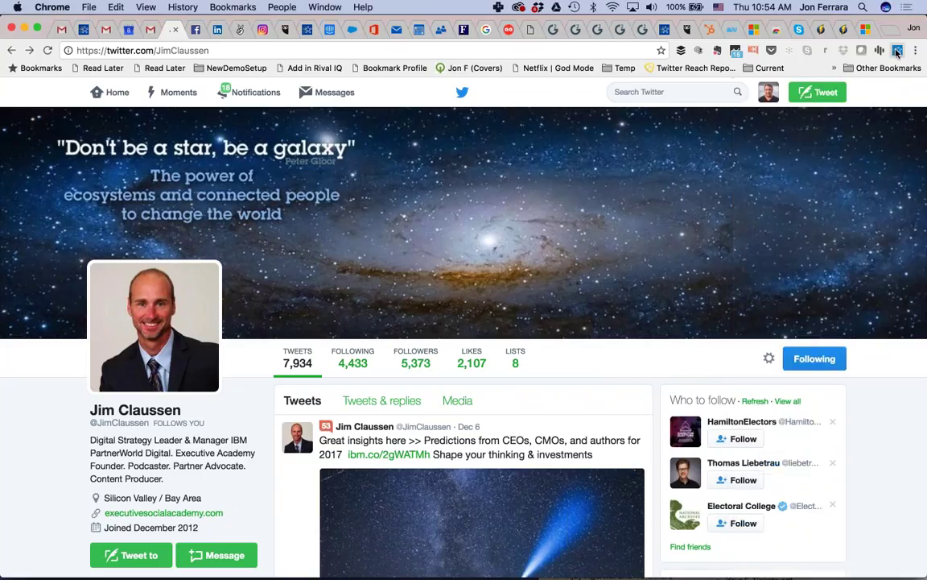
Step: Browse the lists on this Twitter profile and open the Connect 2014 Speakers list by IBM Connect
click(516, 364)
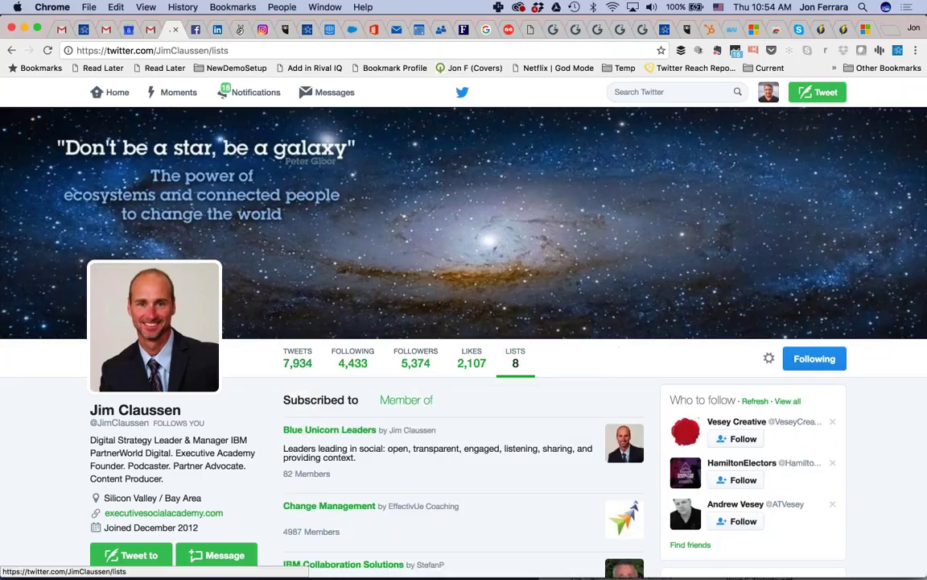
scroll(539, 417, down, 1)
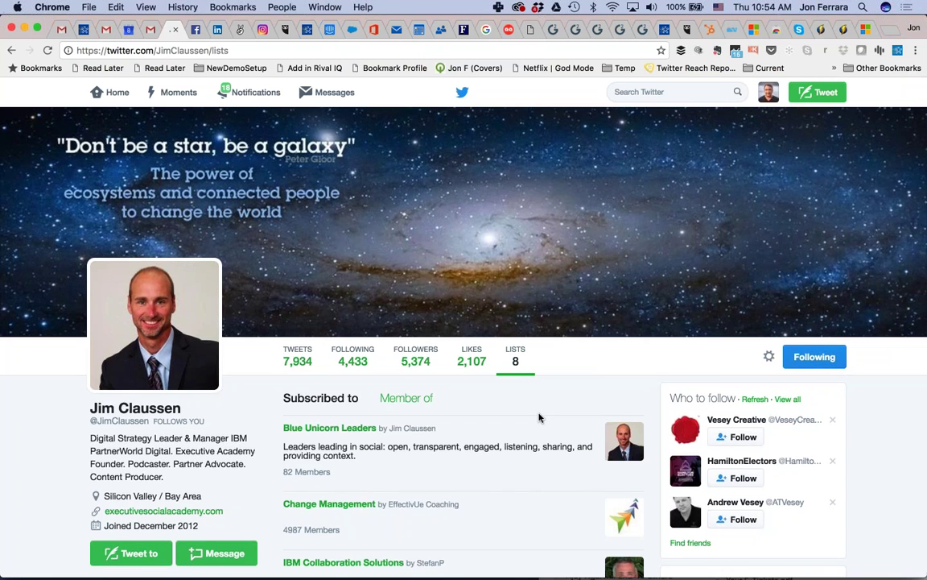
scroll(540, 417, down, 5)
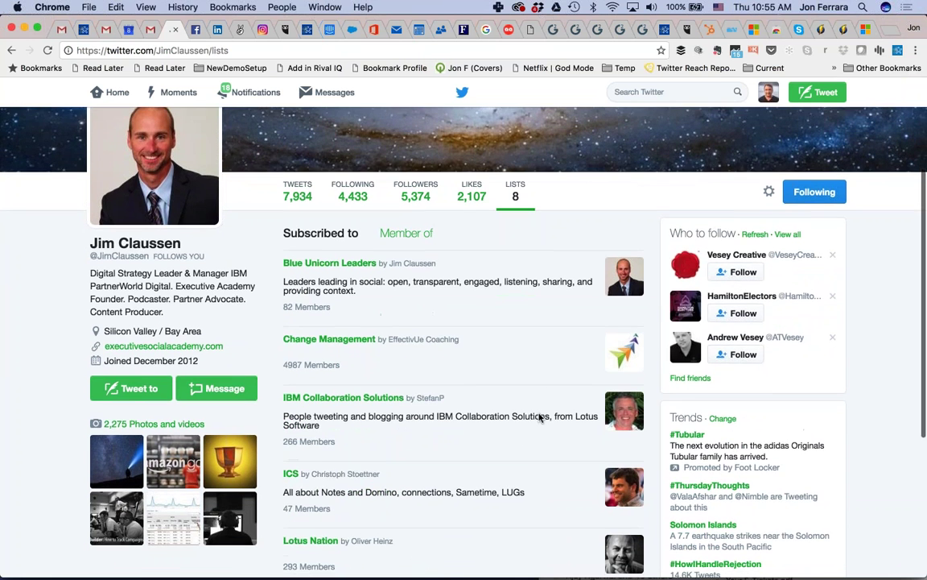
scroll(539, 417, down, 3)
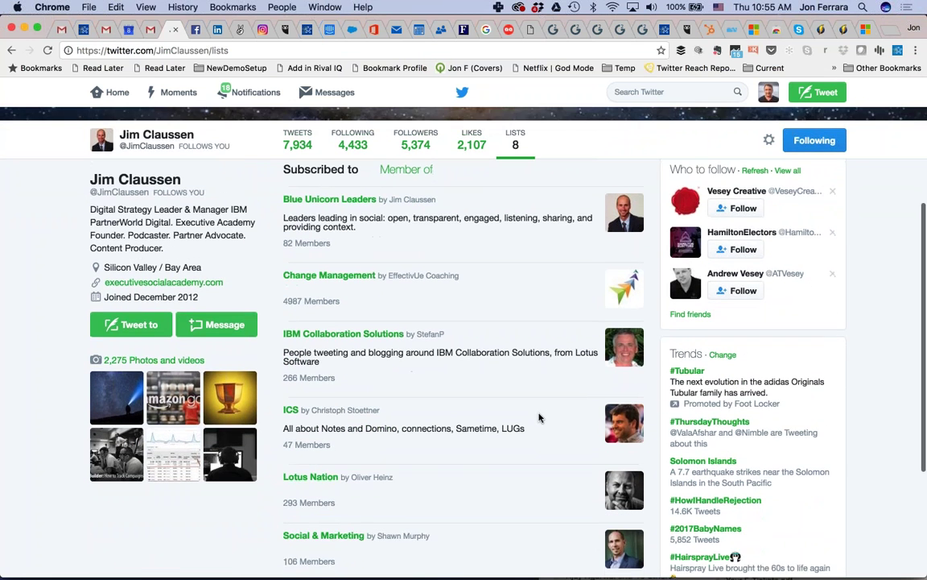
scroll(539, 417, down, 4)
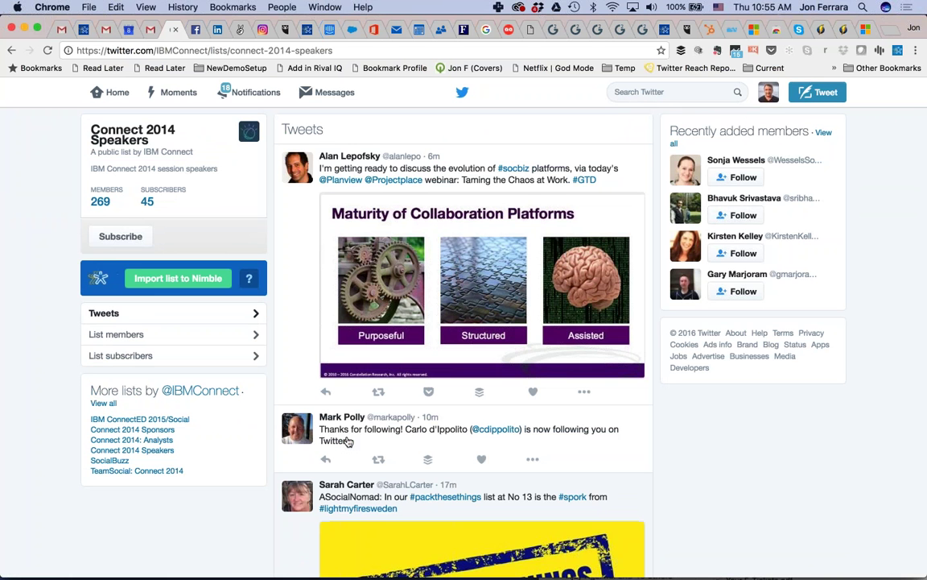
Step: Show the members of the speakers list, view the first member's Nimble live profile, and return to the Twitter profile's lists
click(100, 201)
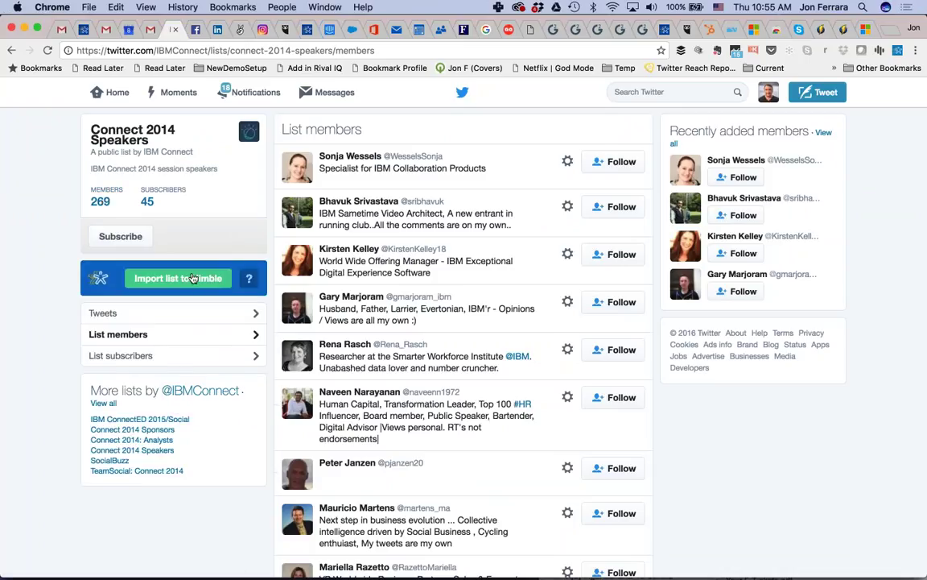
click(897, 53)
mouse_move(336, 157)
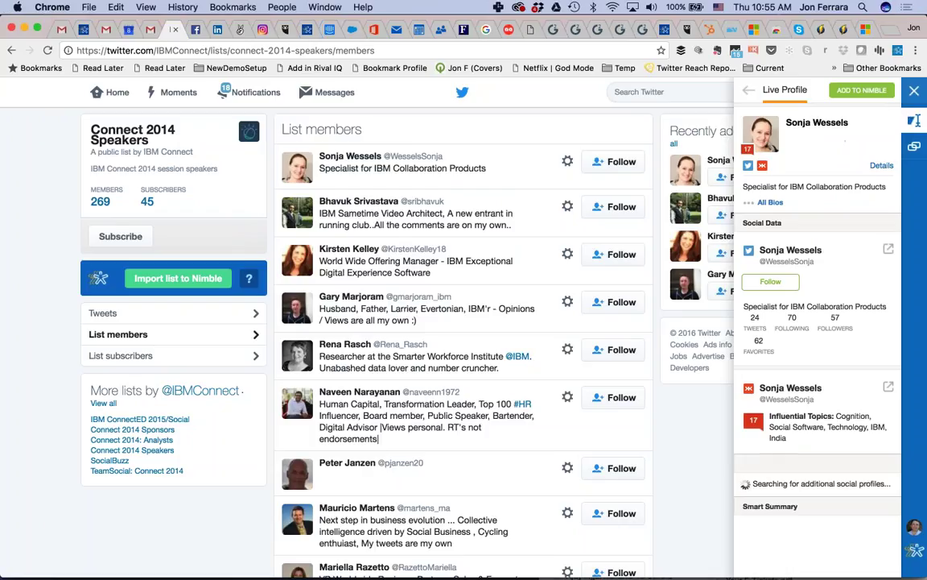
click(10, 51)
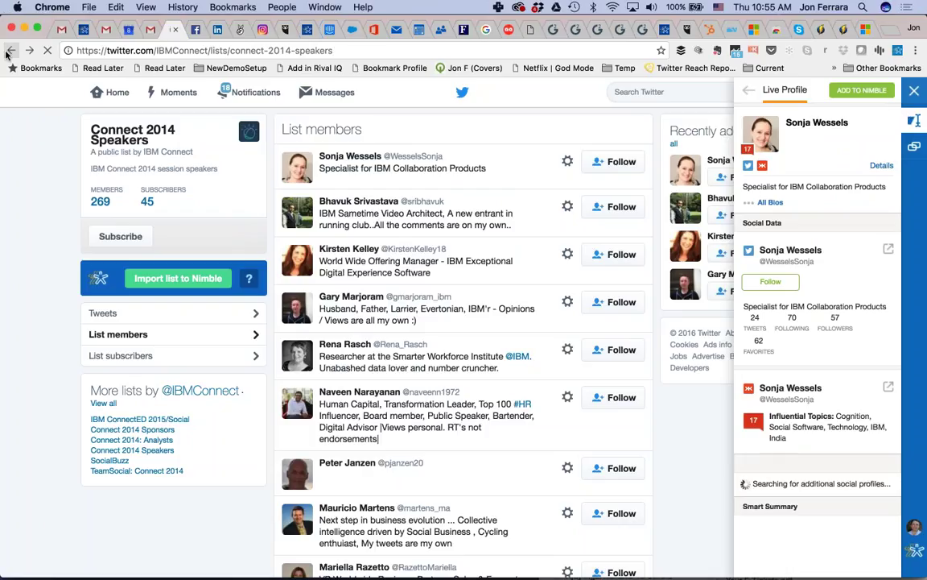
click(10, 51)
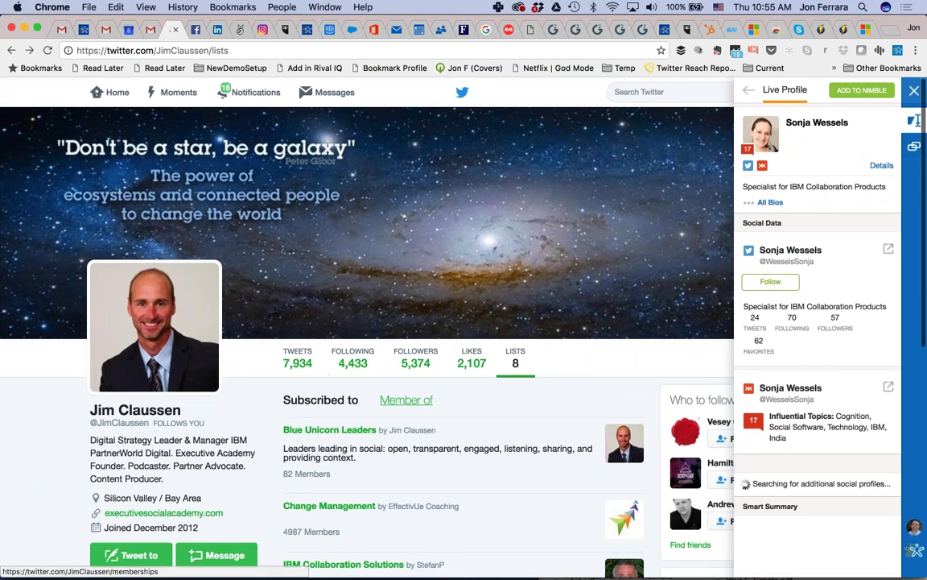
Step: Look through the lists this person is a member of, open Social Selling Experts, and show its members
click(406, 400)
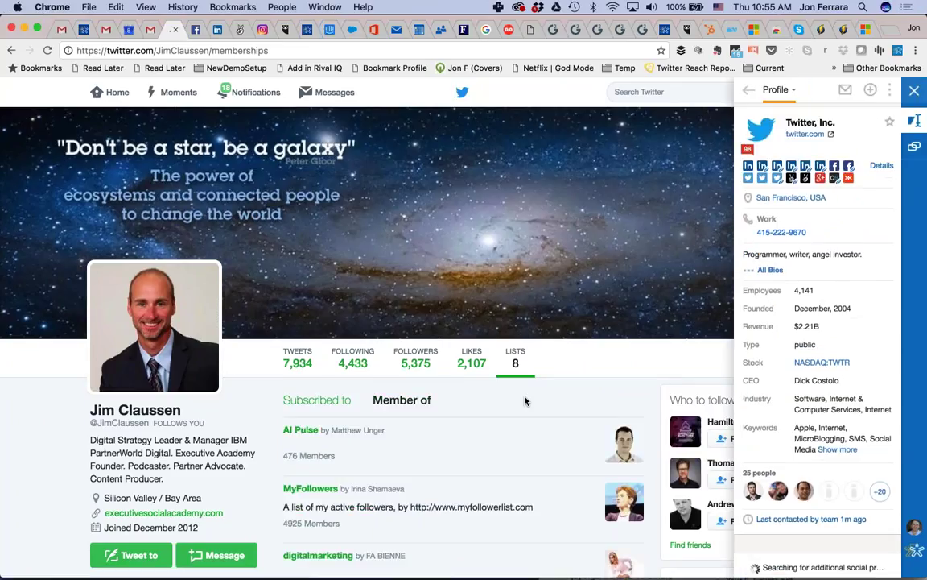
scroll(525, 400, down, 7)
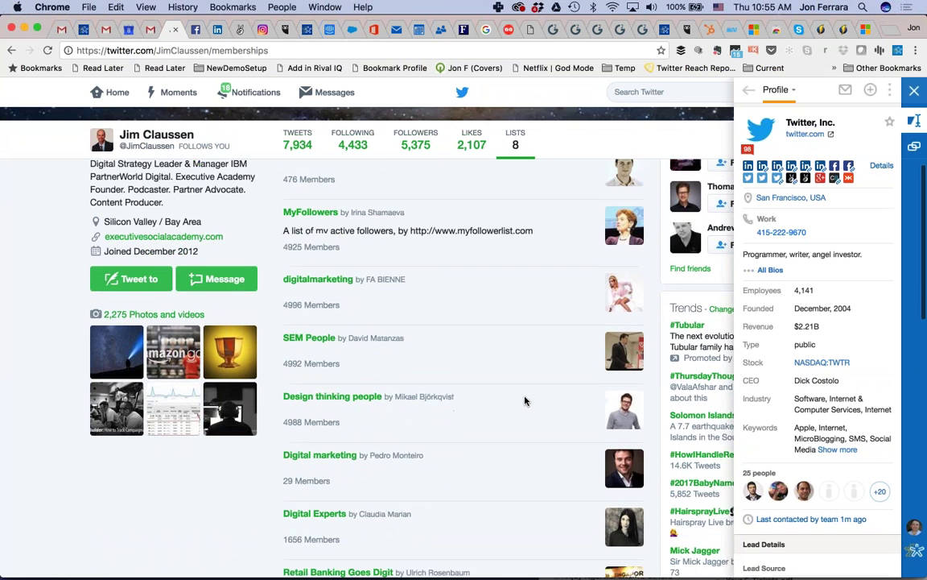
scroll(525, 400, down, 5)
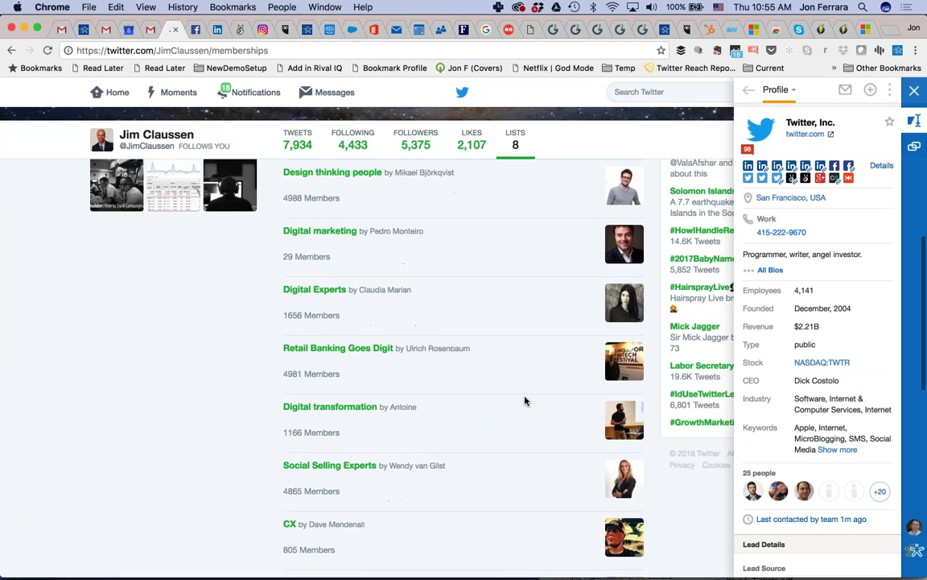
scroll(525, 401, down, 1)
click(338, 412)
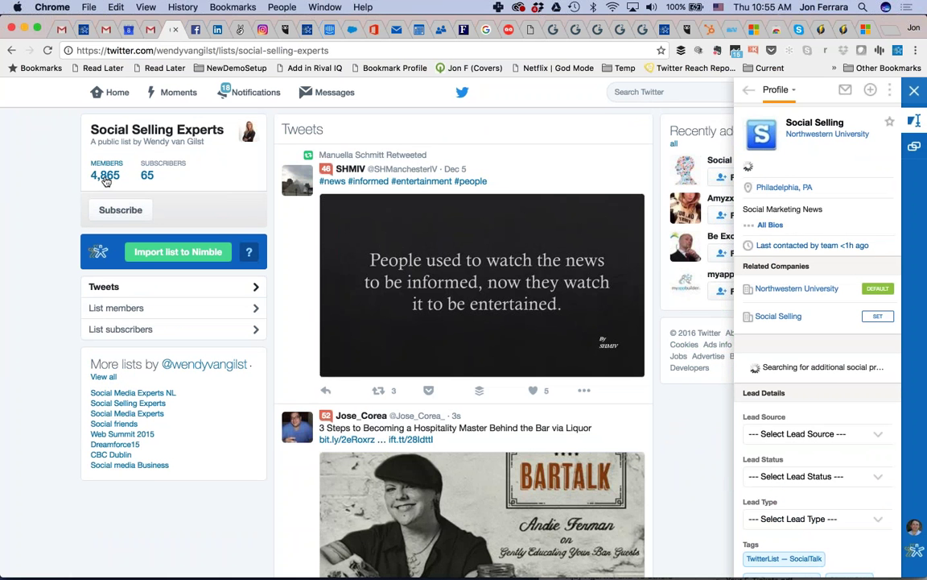
click(105, 177)
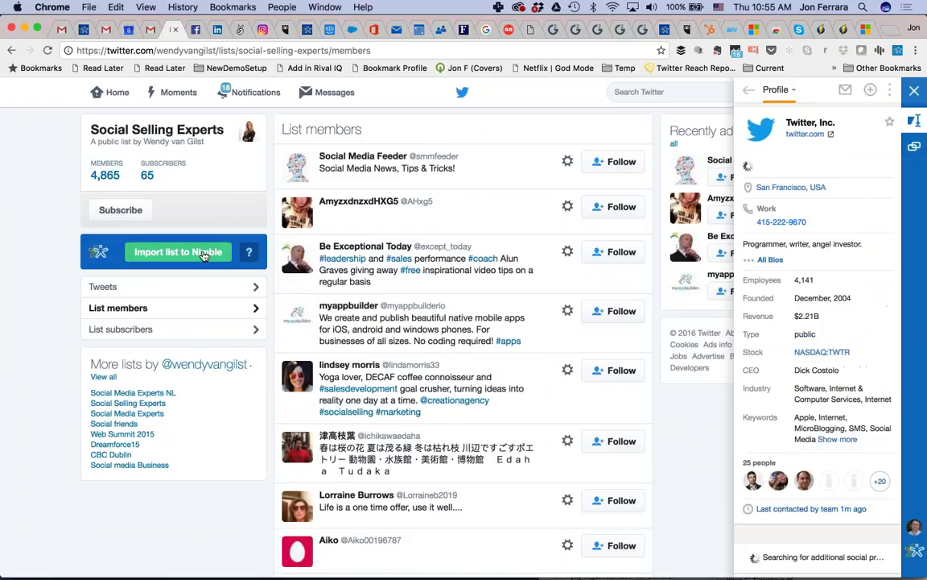
Step: Return to the contact list in Nimble and search contacts by the interests Marketing and Entrepreneurship
click(84, 31)
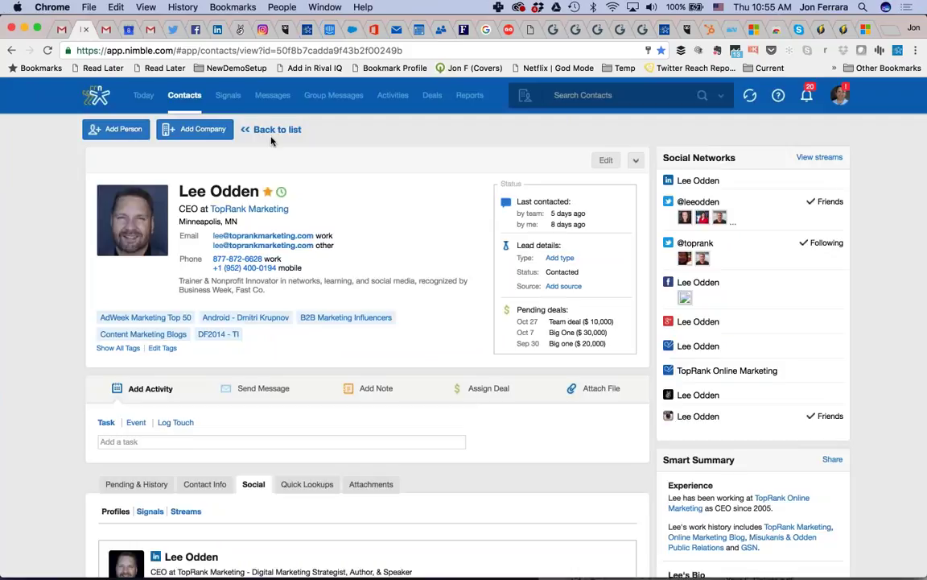
click(274, 130)
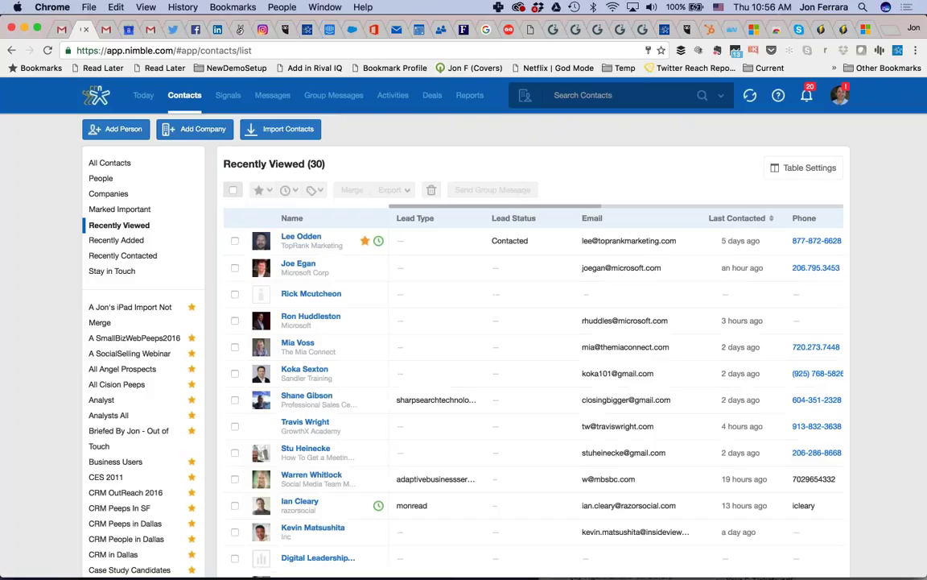
click(582, 95)
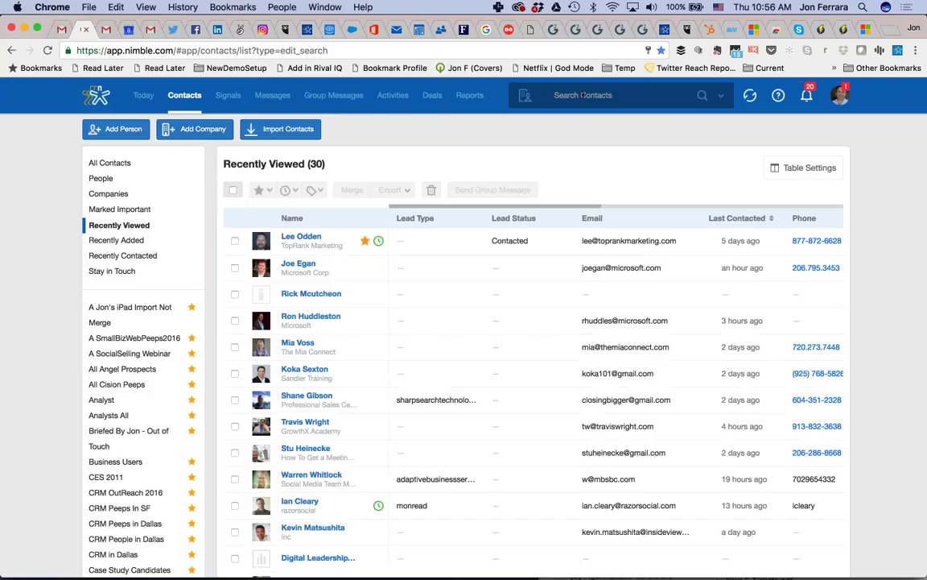
click(645, 129)
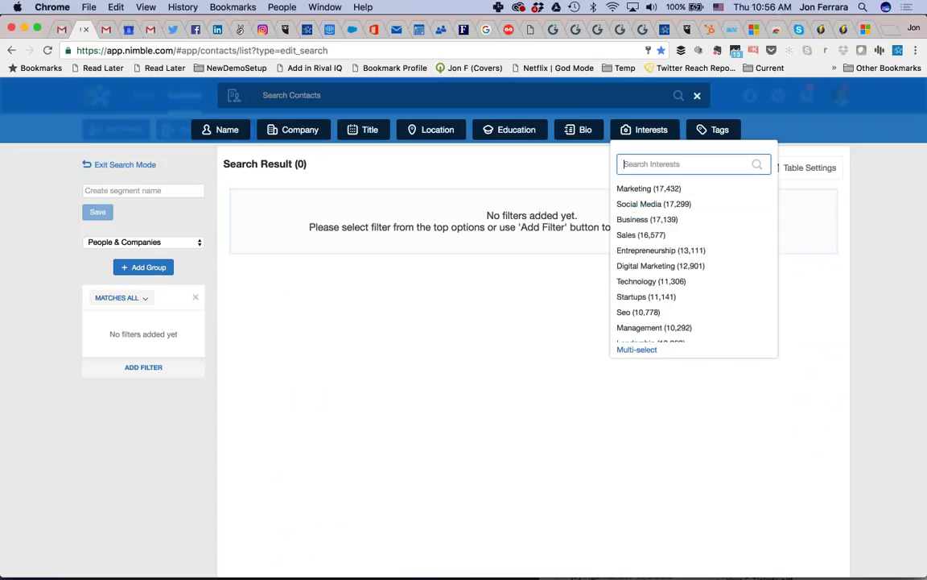
key(Down)
key(Return)
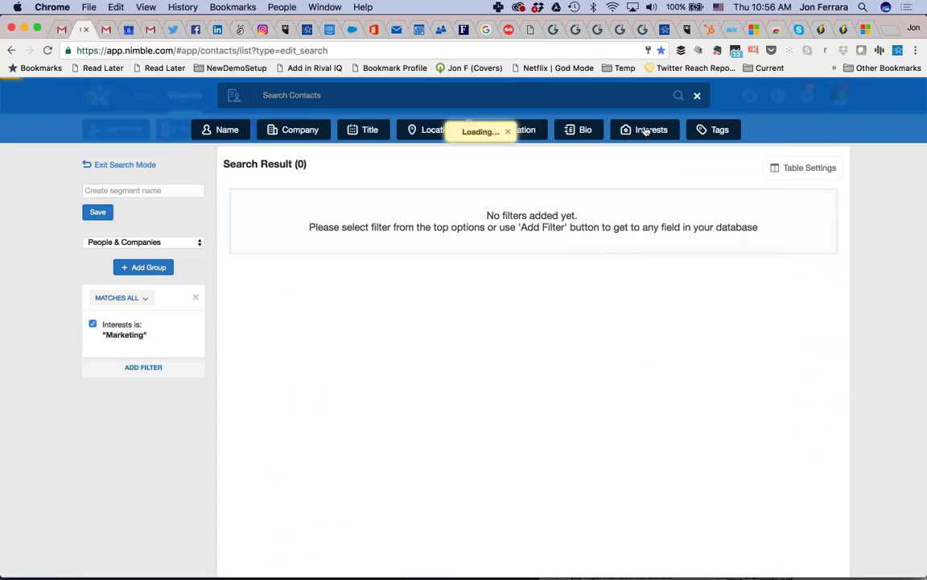
click(646, 131)
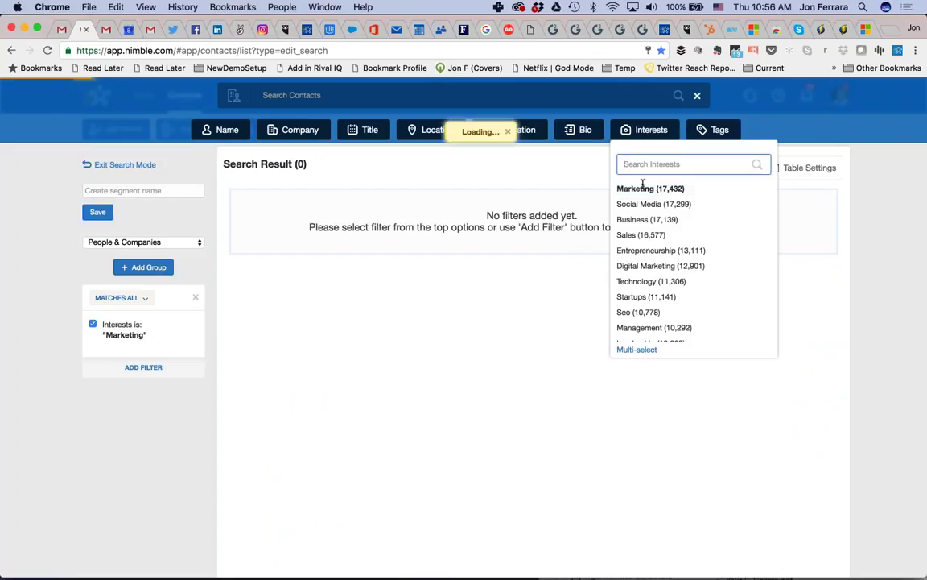
click(659, 251)
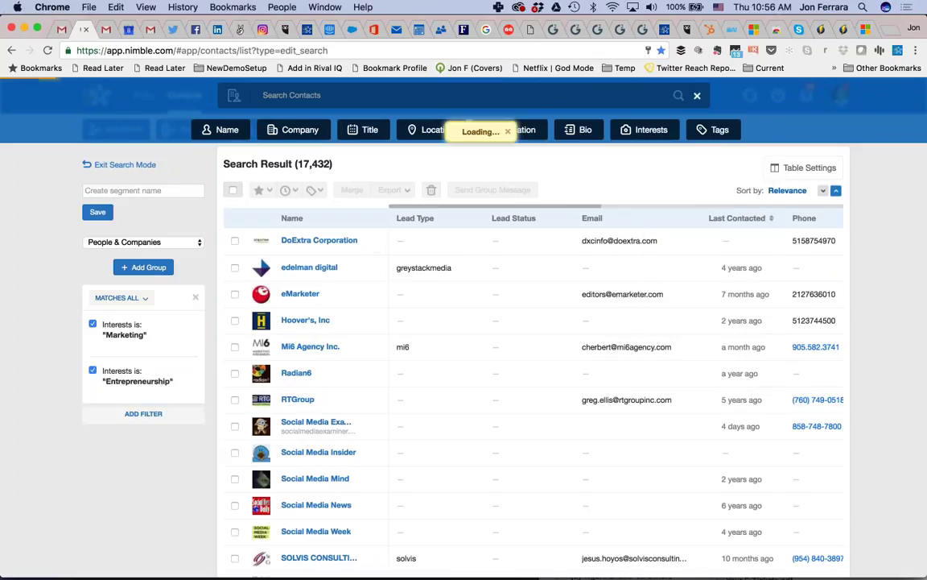
Step: Narrow the contact search to the location San Francisco and start a group message to the contacts selected on the page
click(426, 133)
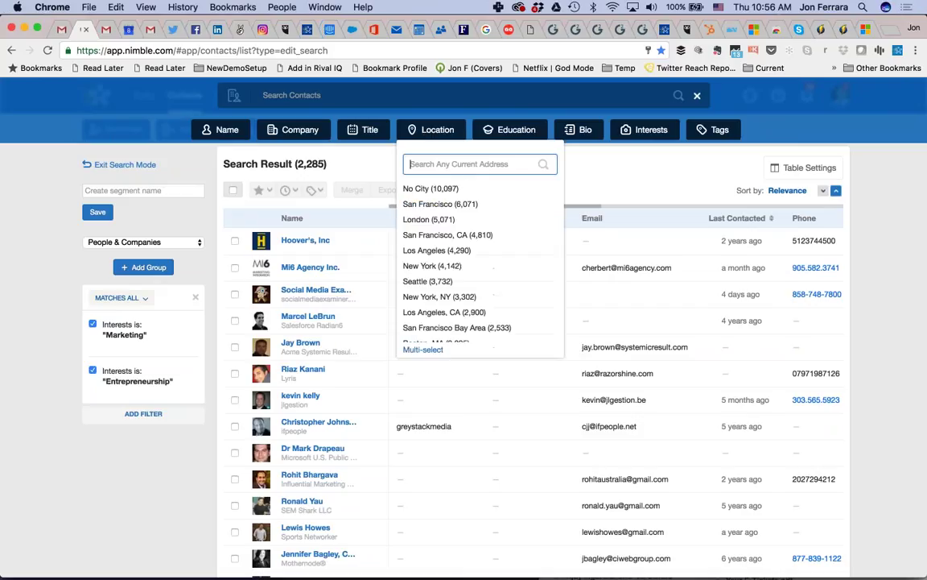
click(439, 204)
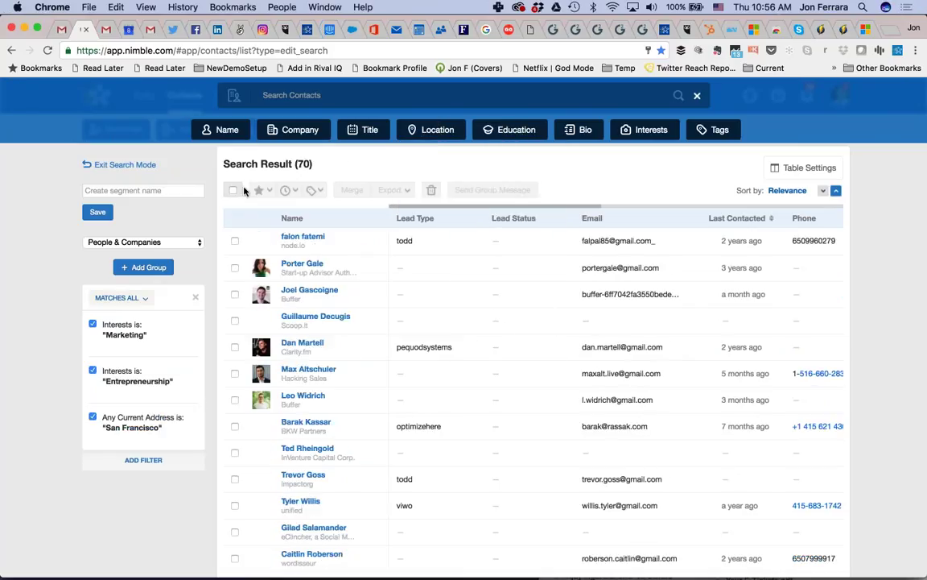
click(233, 190)
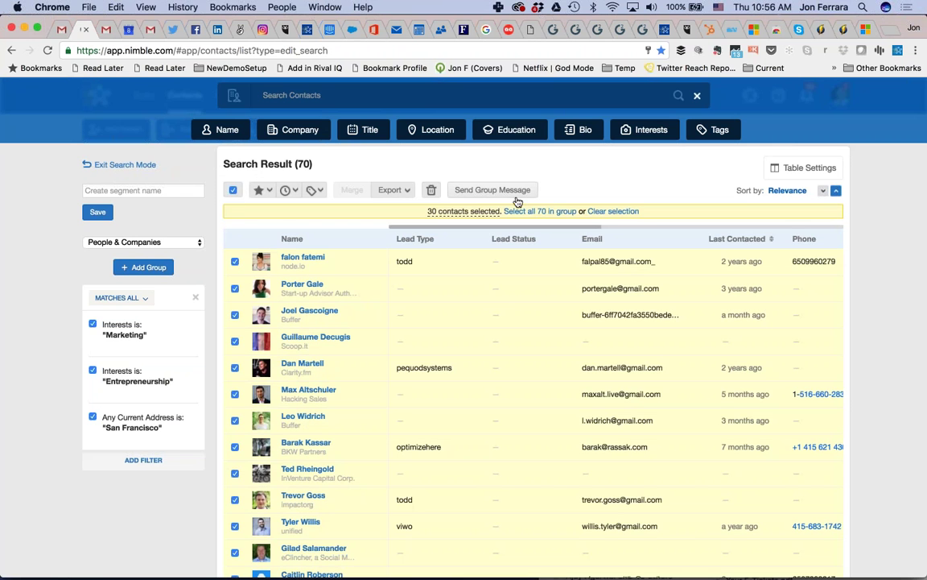
click(491, 191)
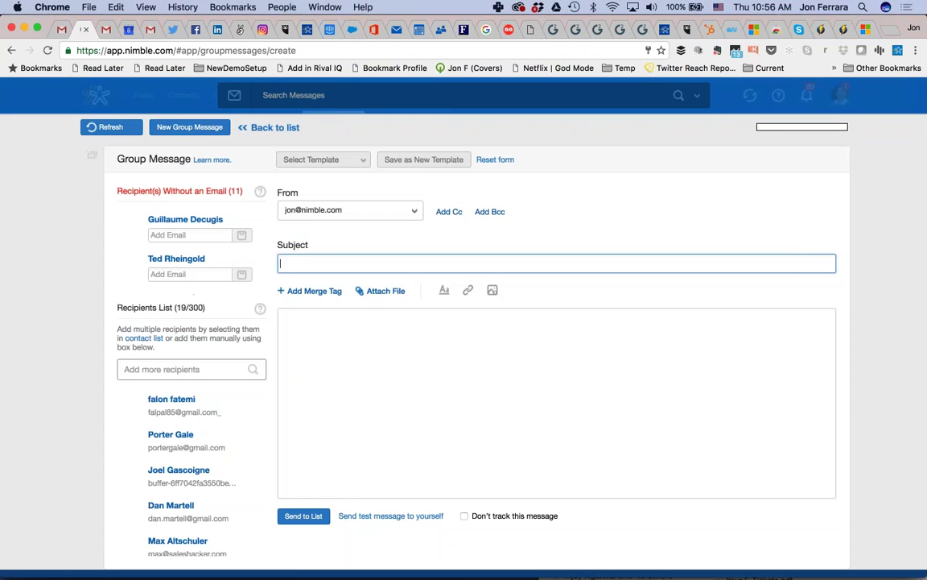
Step: Fill the group message with the "Got time to catch up next week?" template
click(341, 159)
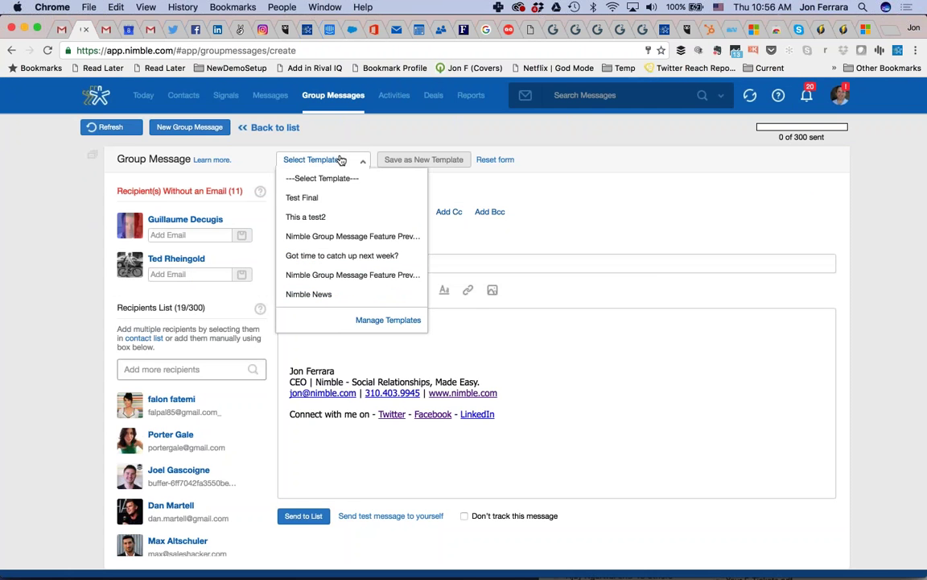
click(342, 255)
key(Return)
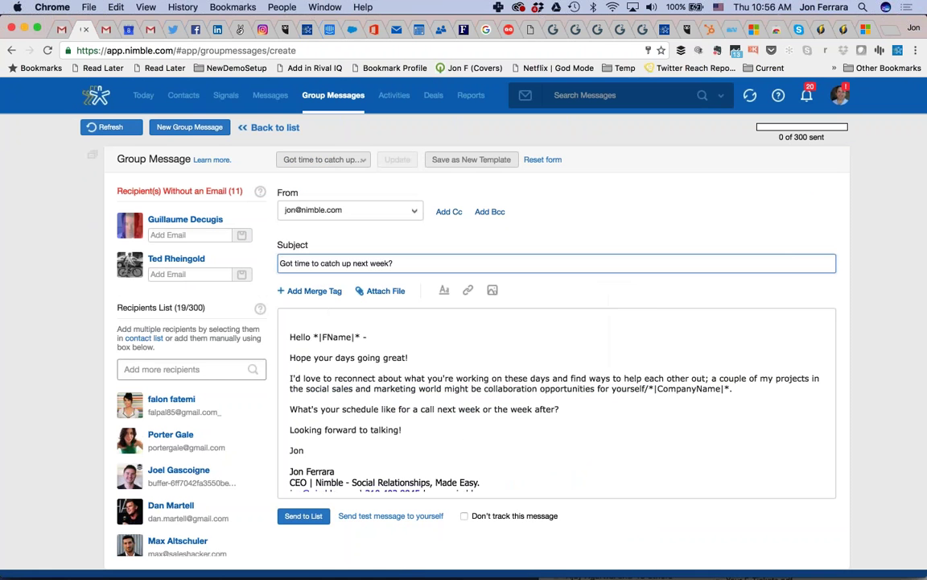
Step: Look over the conference email in Gmail, and check the open tracking details of the "What's new in Nimble 4.0" message
click(106, 32)
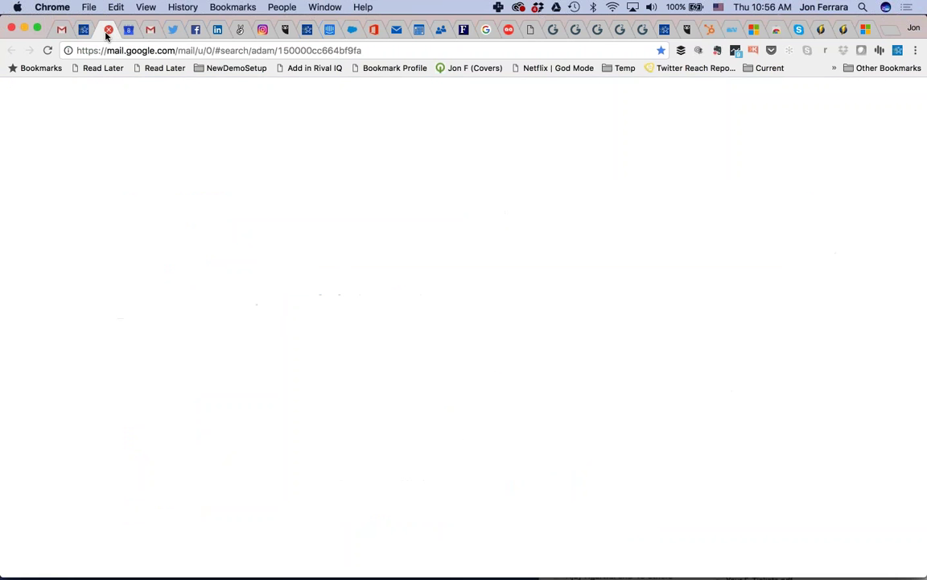
scroll(350, 295, down, 4)
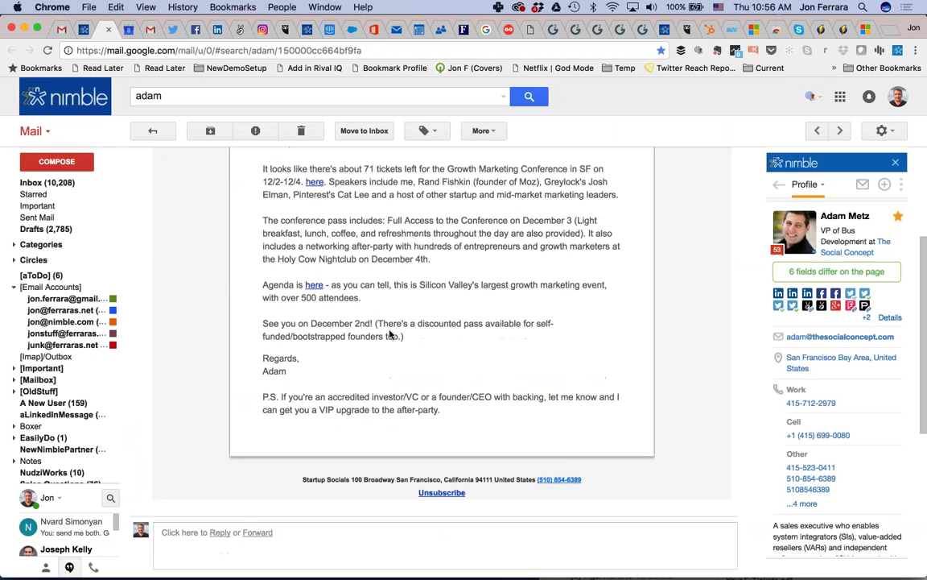
scroll(390, 333, up, 4)
click(61, 32)
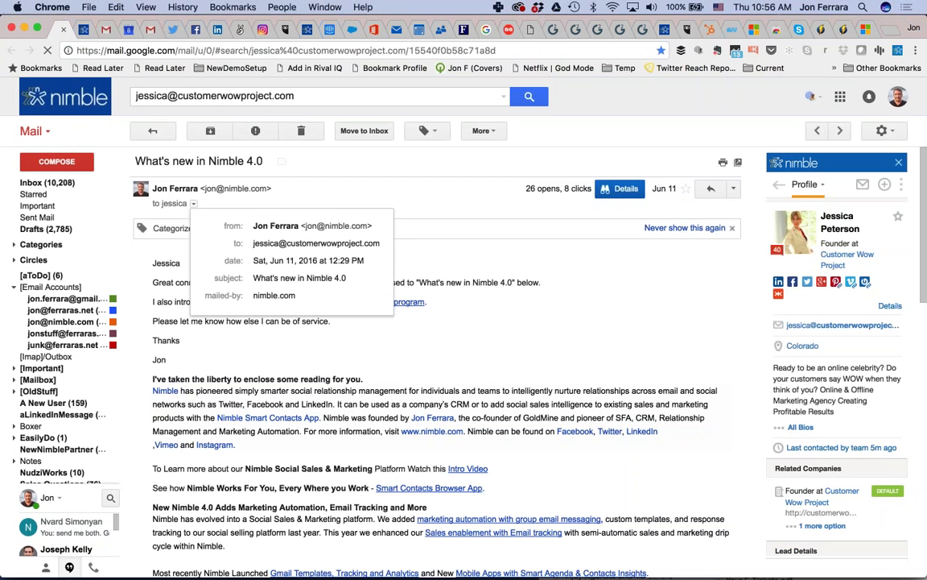
click(620, 189)
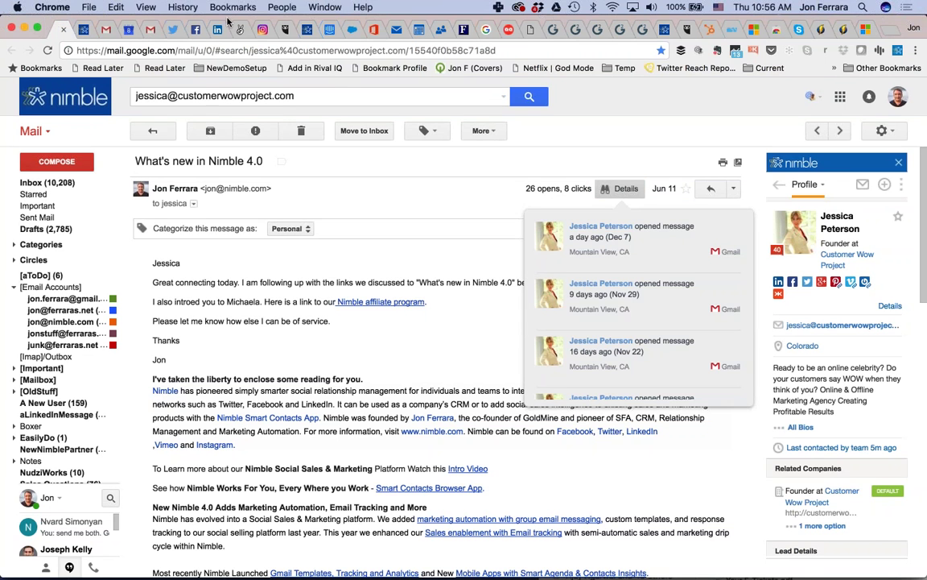
Step: Glance at nimble.com and the Twitter list, and show the Nimble contact profile beside the Facebook news feed
click(307, 31)
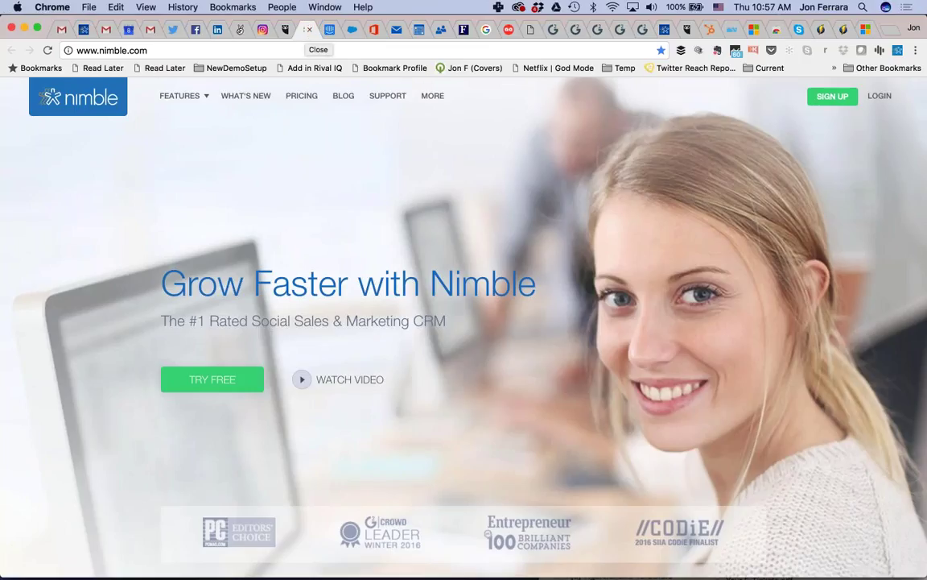
click(175, 31)
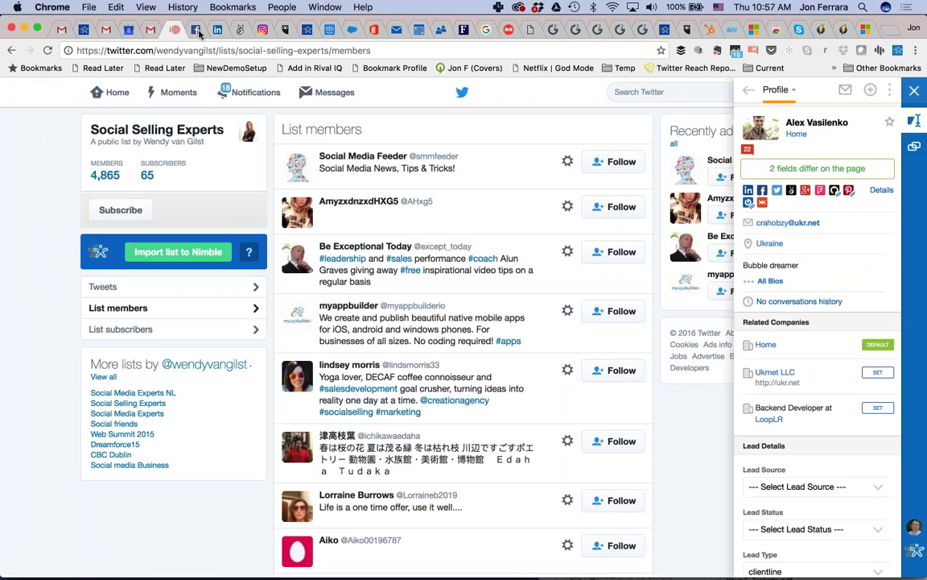
click(195, 31)
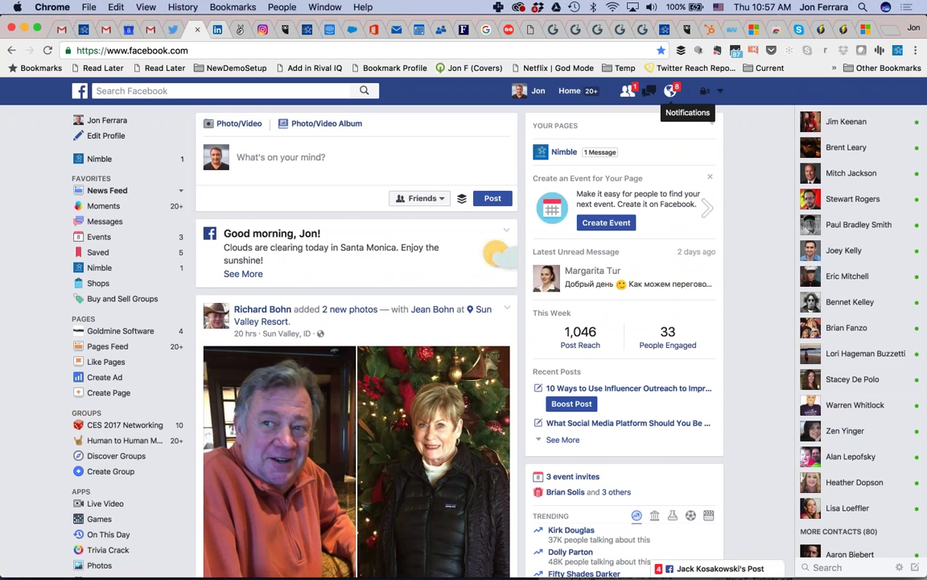
click(807, 49)
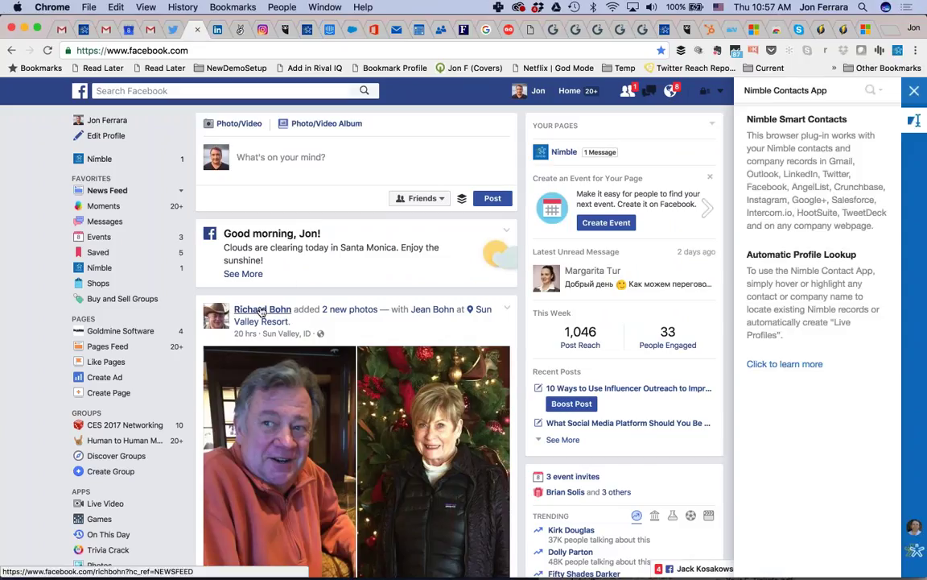
mouse_move(262, 310)
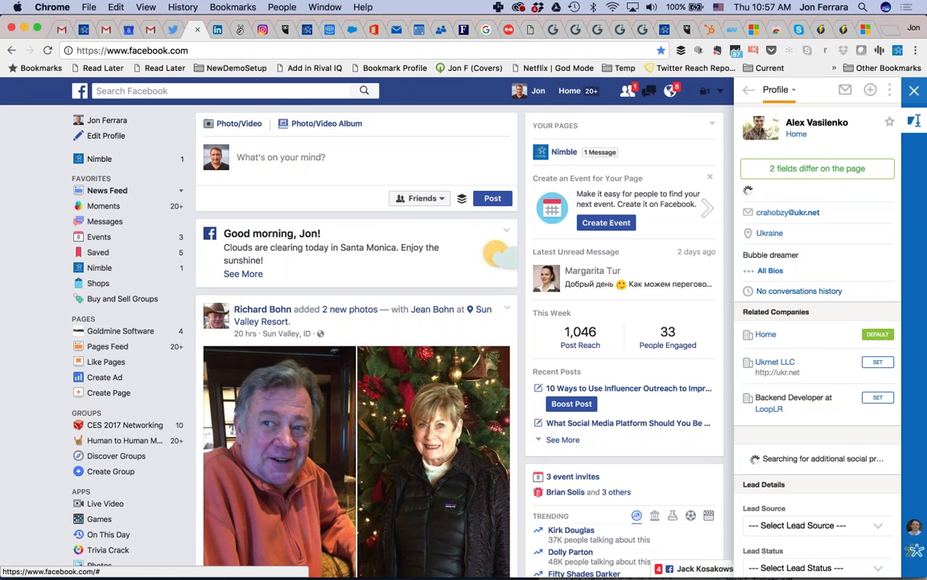
Step: Show the nimble.com home page, view the Special Offers slide in PowerPoint, and return to the browser
click(309, 30)
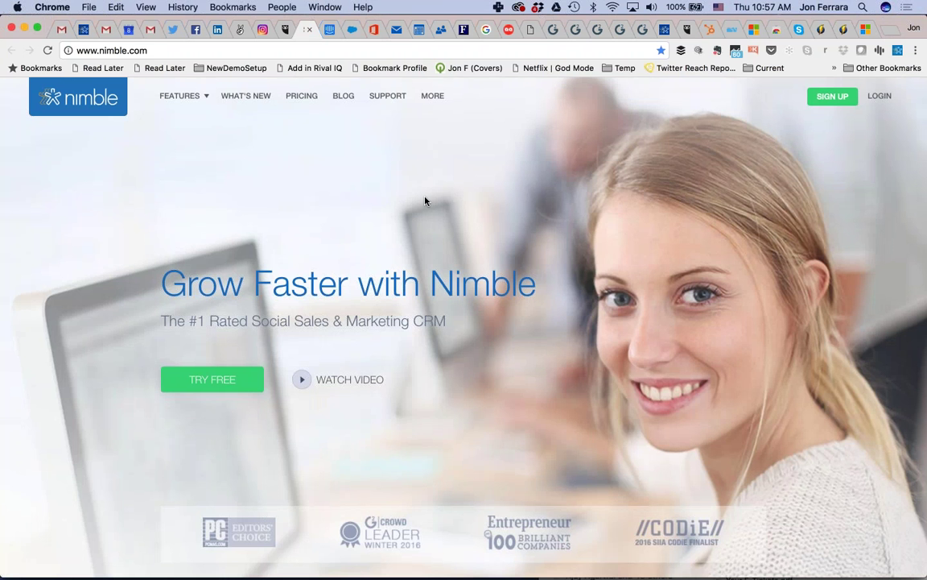
key(super+Tab)
key(super+Tab)
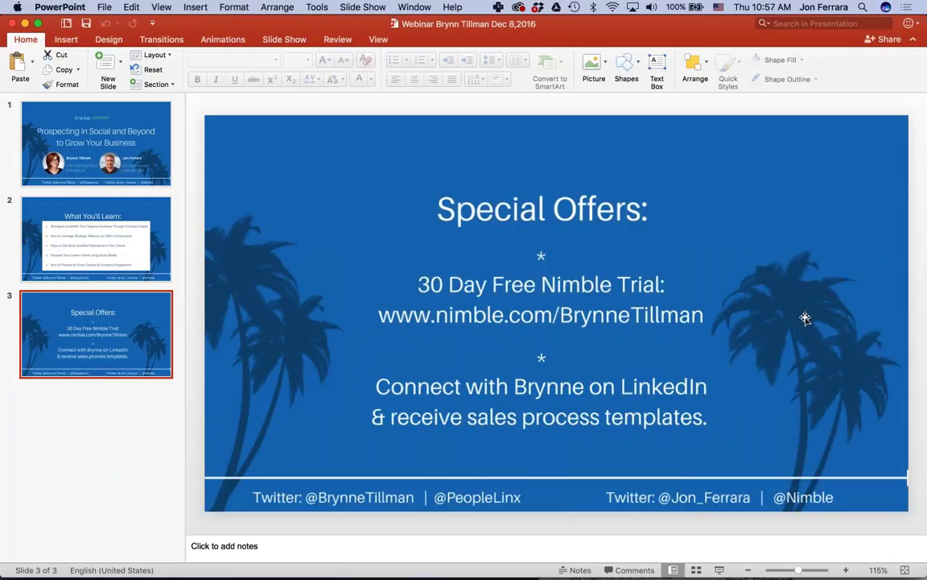
key(super+Tab)
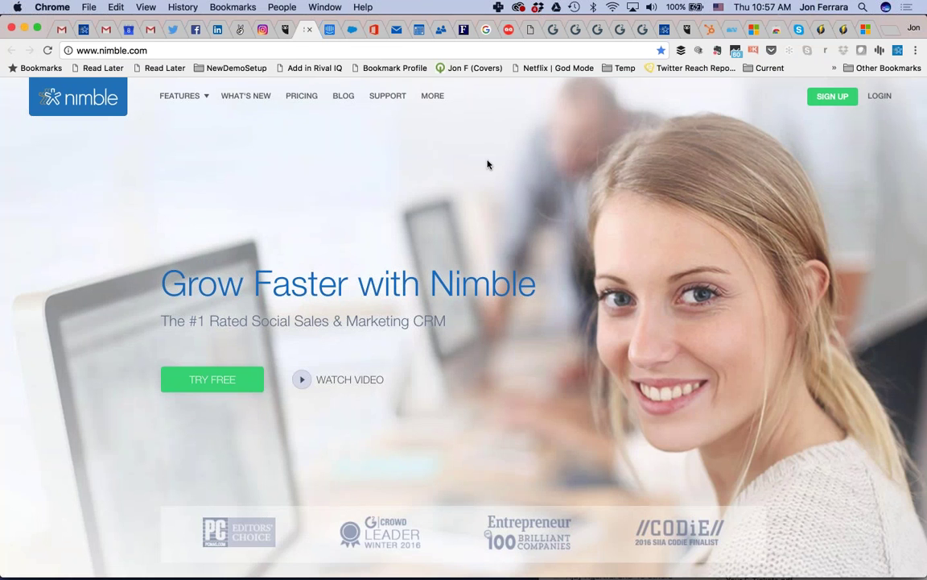
Step: Back in Nimble, revisit the contact search and open the sent group message "Got time to catch up?" from the group messages
click(86, 31)
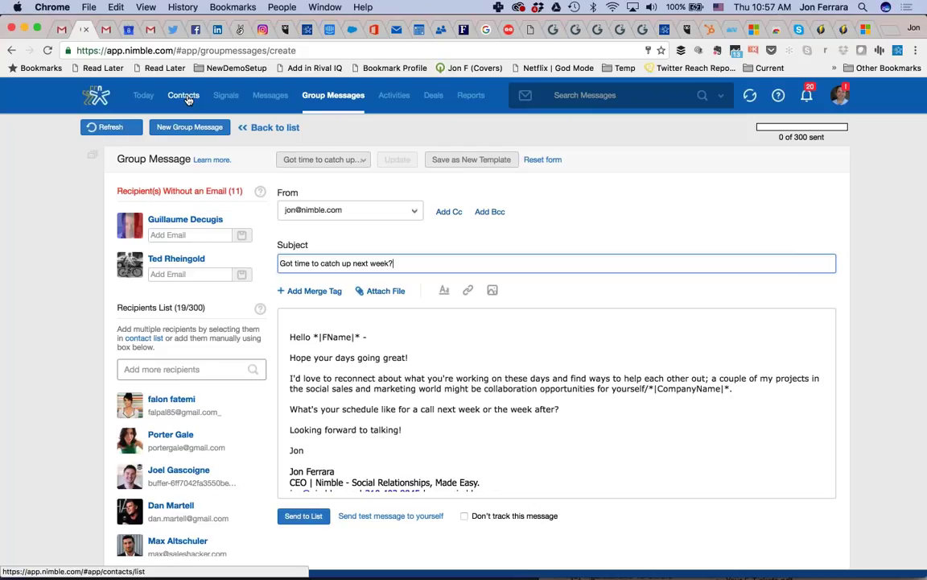
click(185, 97)
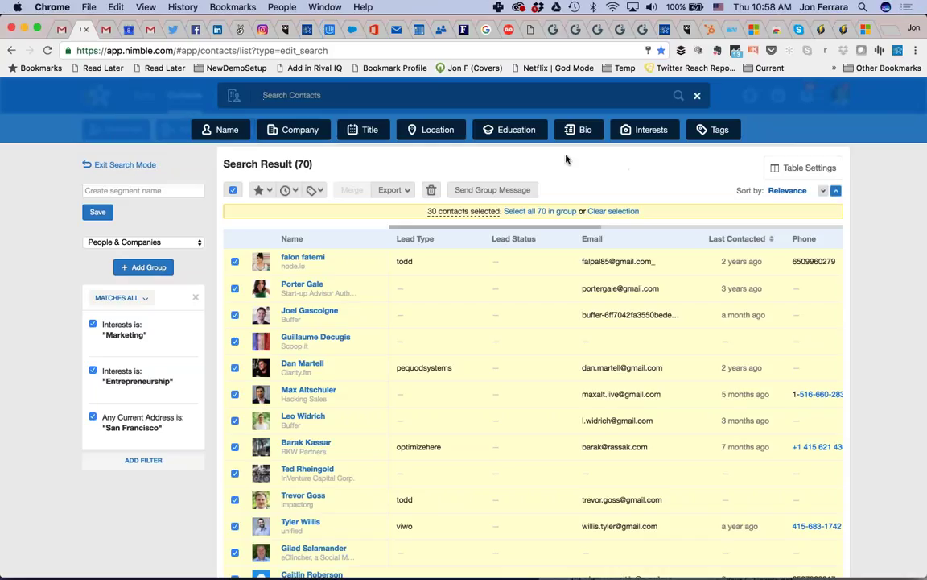
key(Escape)
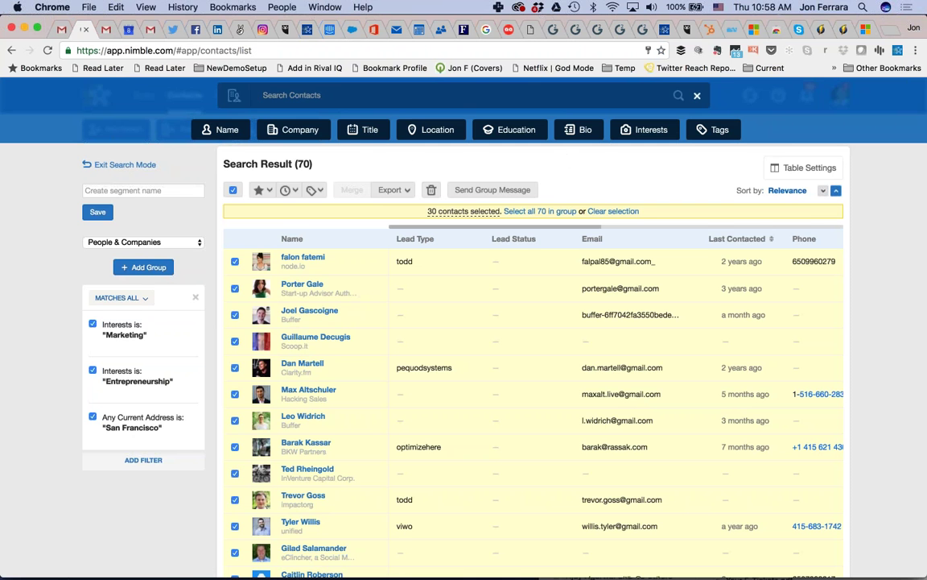
click(346, 96)
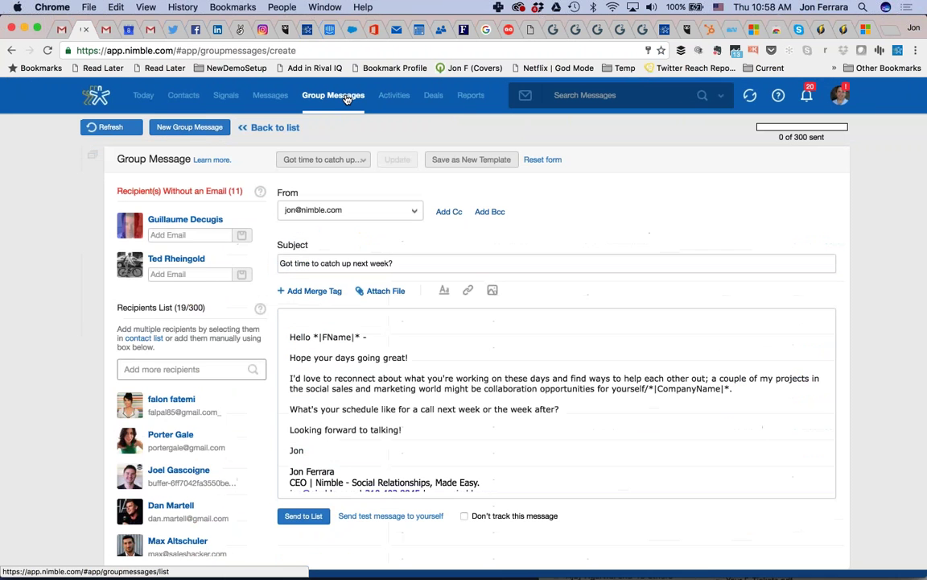
click(346, 96)
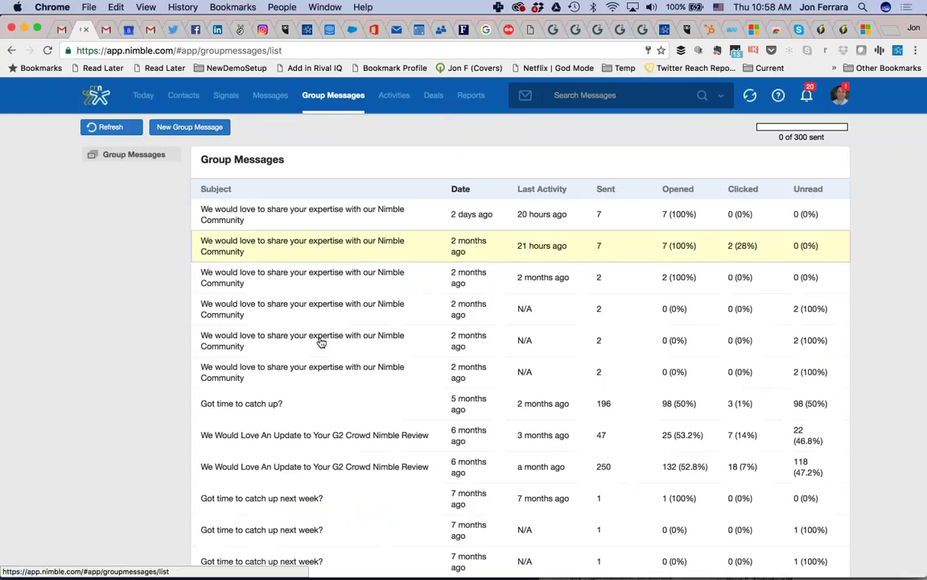
click(241, 403)
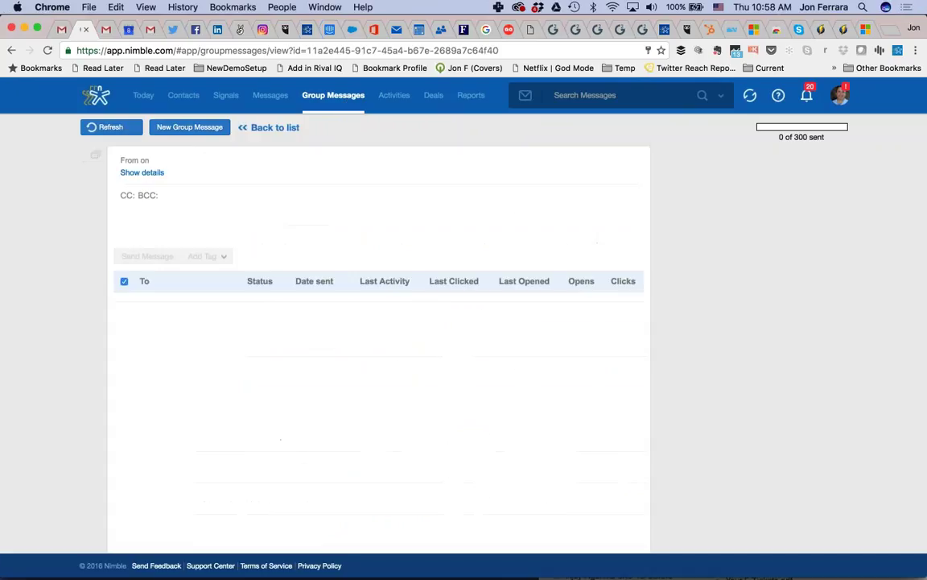